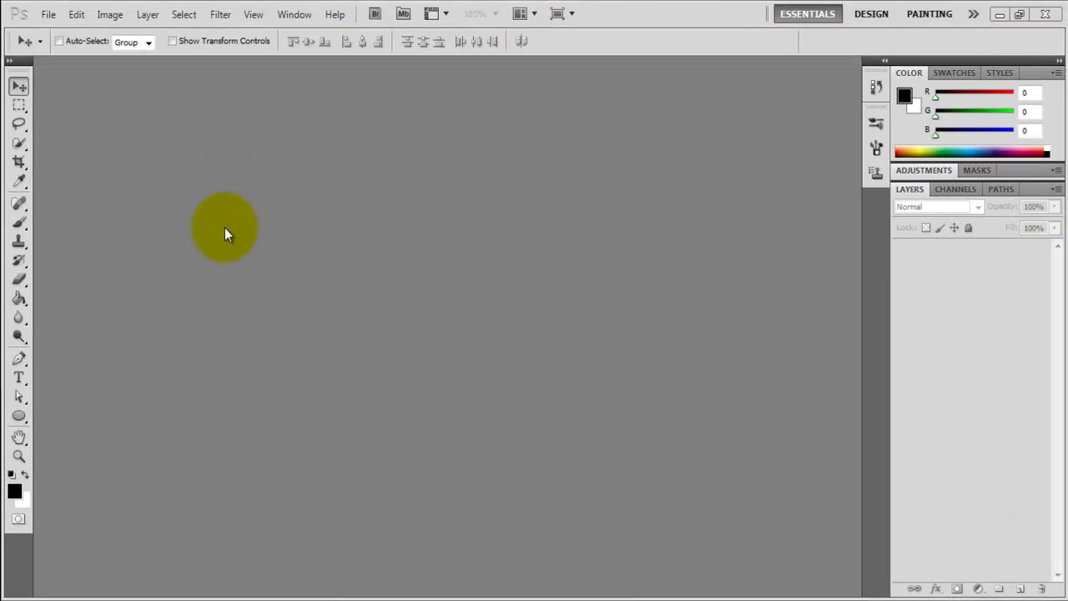
# Create a new 1280 × 720 pixel document named 'Glass Effect' from the preset.
pyautogui.click(50, 15)
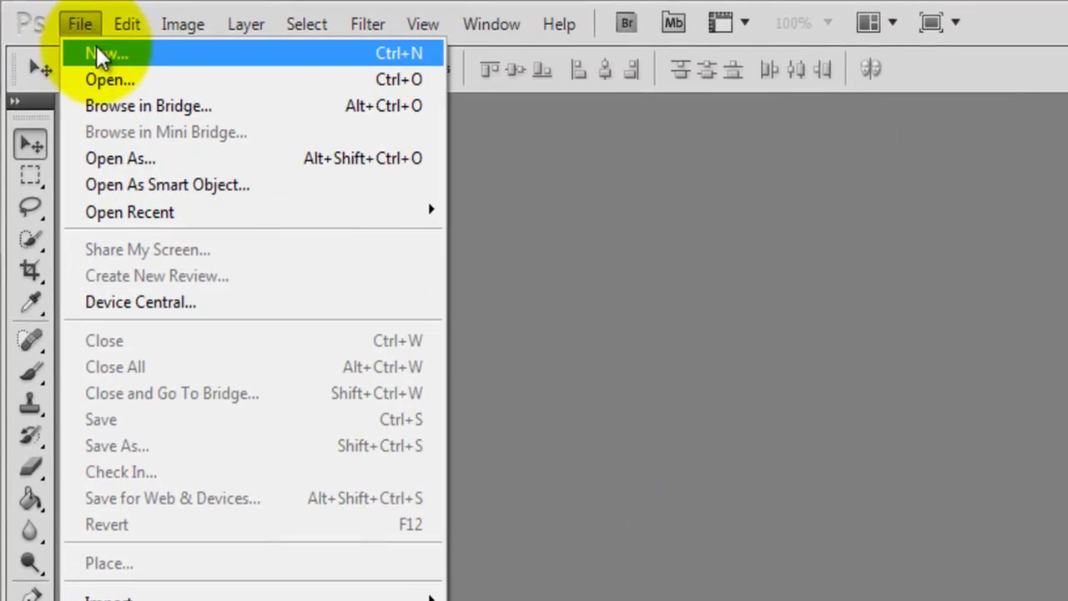
pyautogui.click(63, 33)
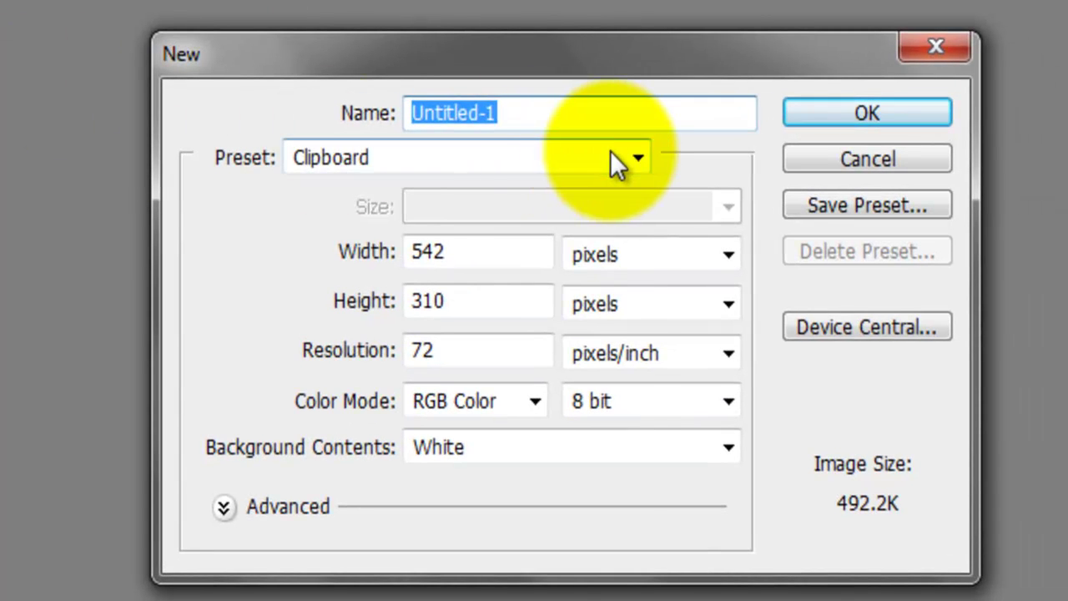
pyautogui.click(613, 155)
pyautogui.click(507, 296)
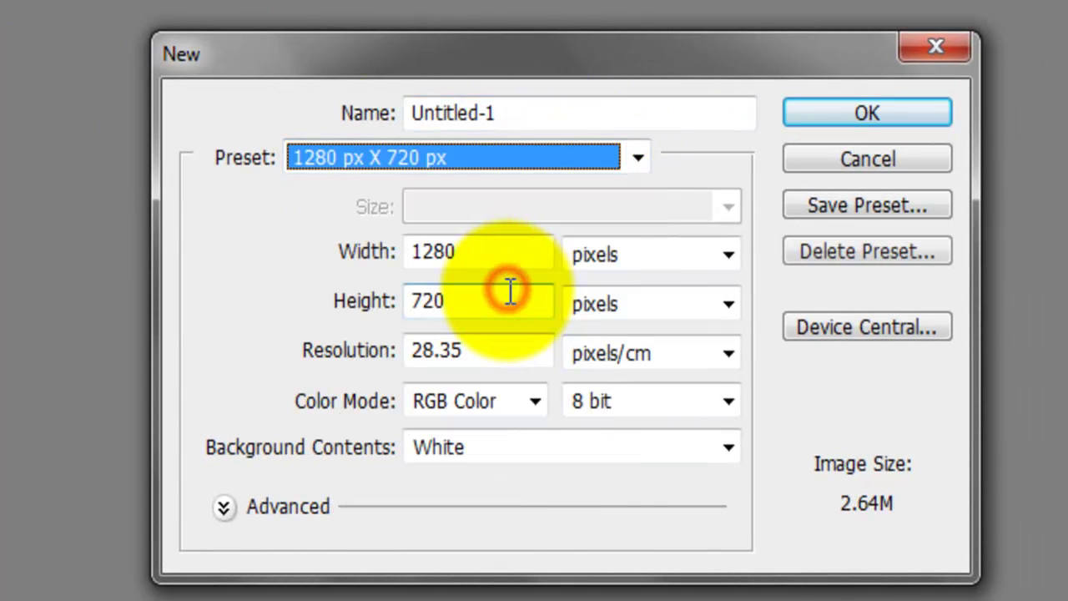
pyautogui.doubleClick(497, 250)
pyautogui.doubleClick(472, 298)
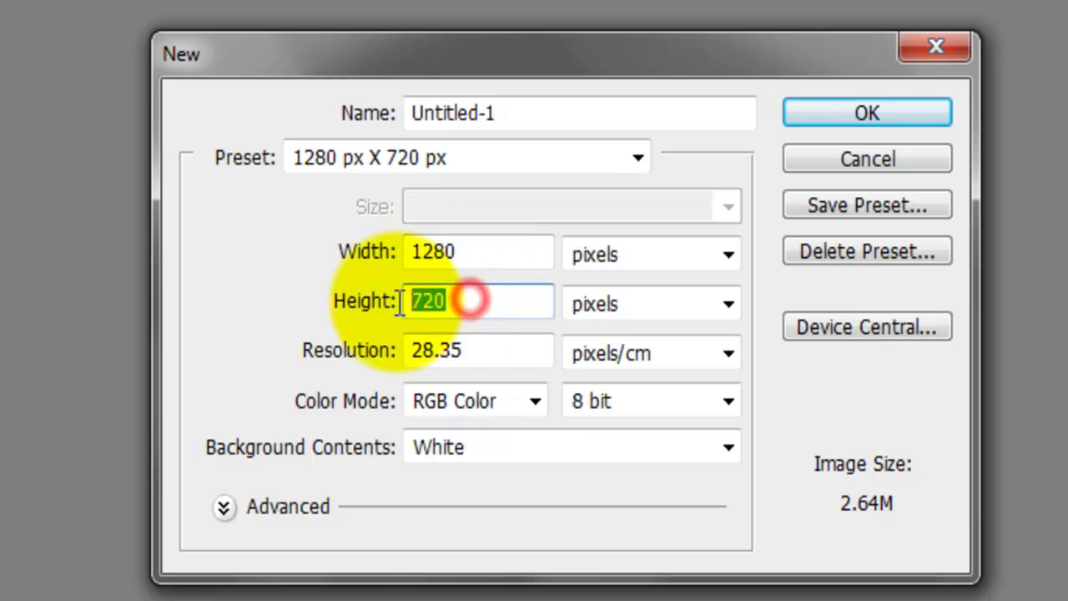
pyautogui.click(639, 253)
pyautogui.click(625, 283)
pyautogui.click(718, 297)
pyautogui.click(684, 332)
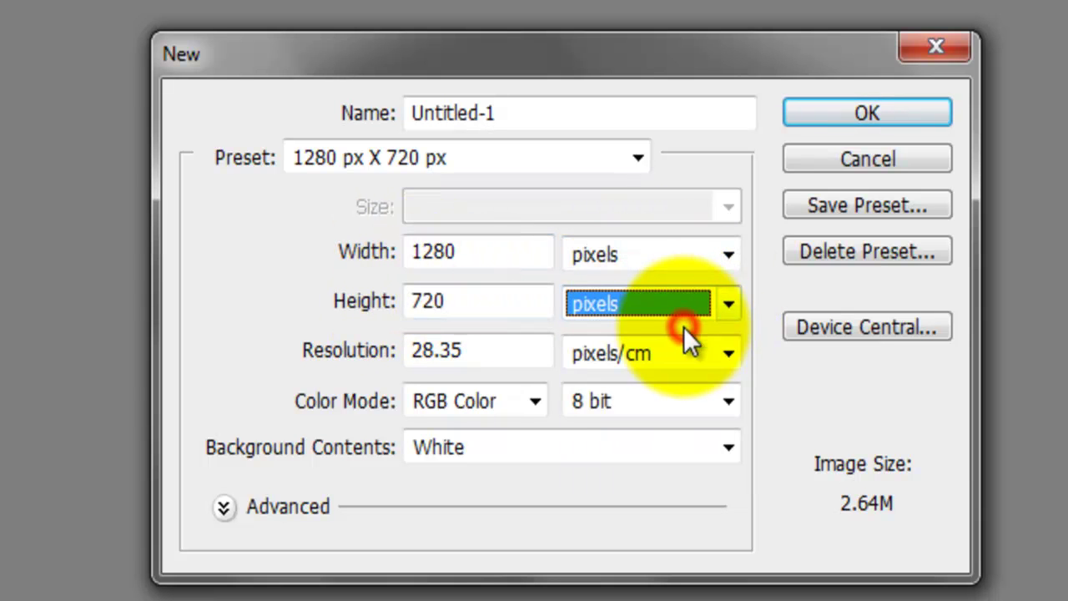
pyautogui.doubleClick(517, 111)
pyautogui.write('Glass Effect')
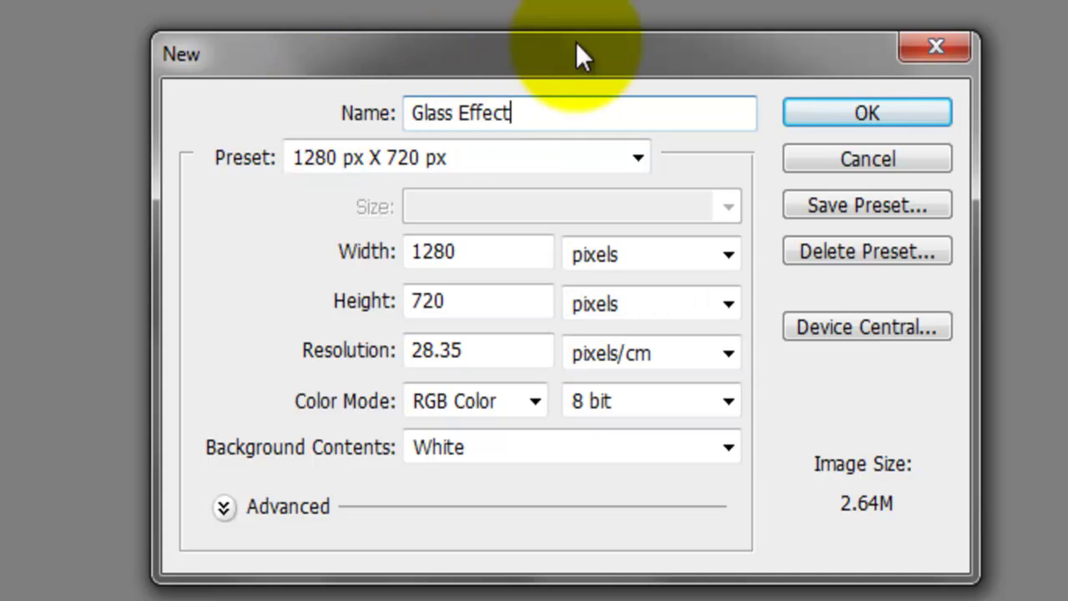
pyautogui.click(788, 125)
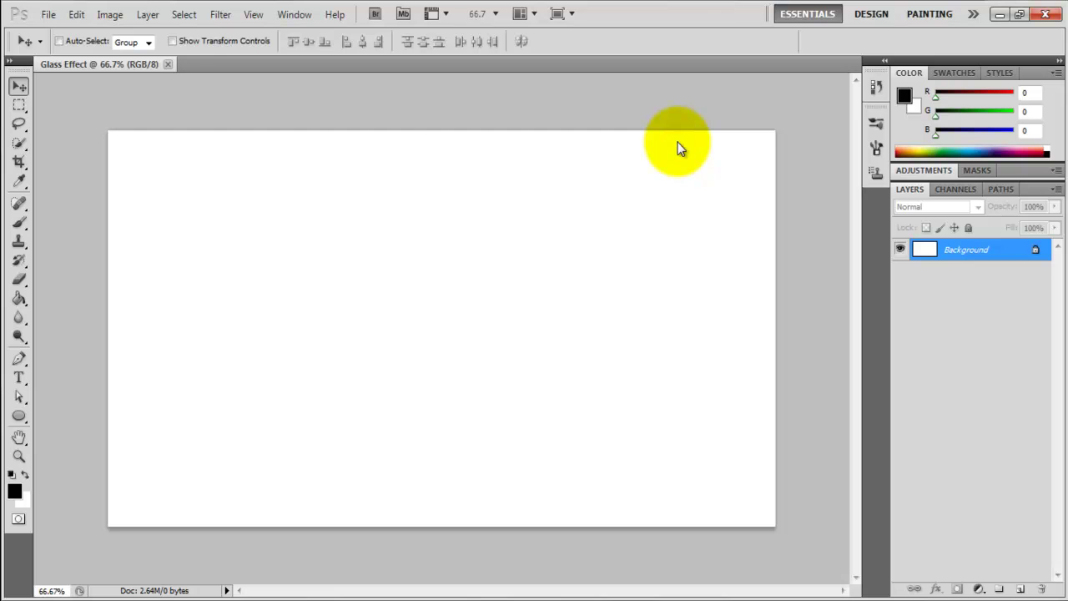
# Paste the raindrop photo as Layer 1 and scale it to about 236% × 232% to cover the canvas.
pyautogui.click(76, 14)
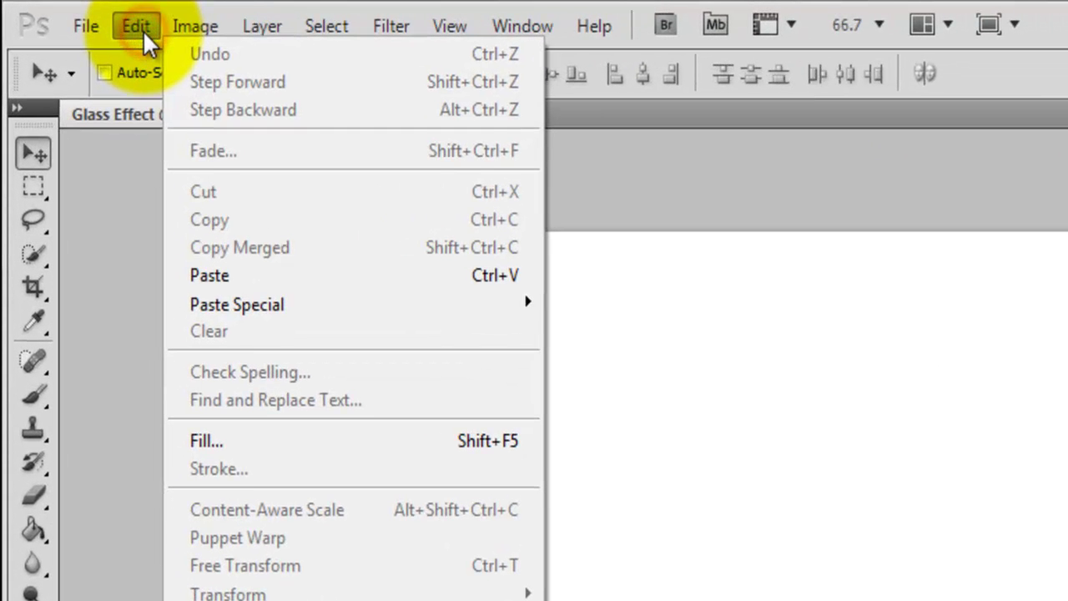
pyautogui.click(211, 271)
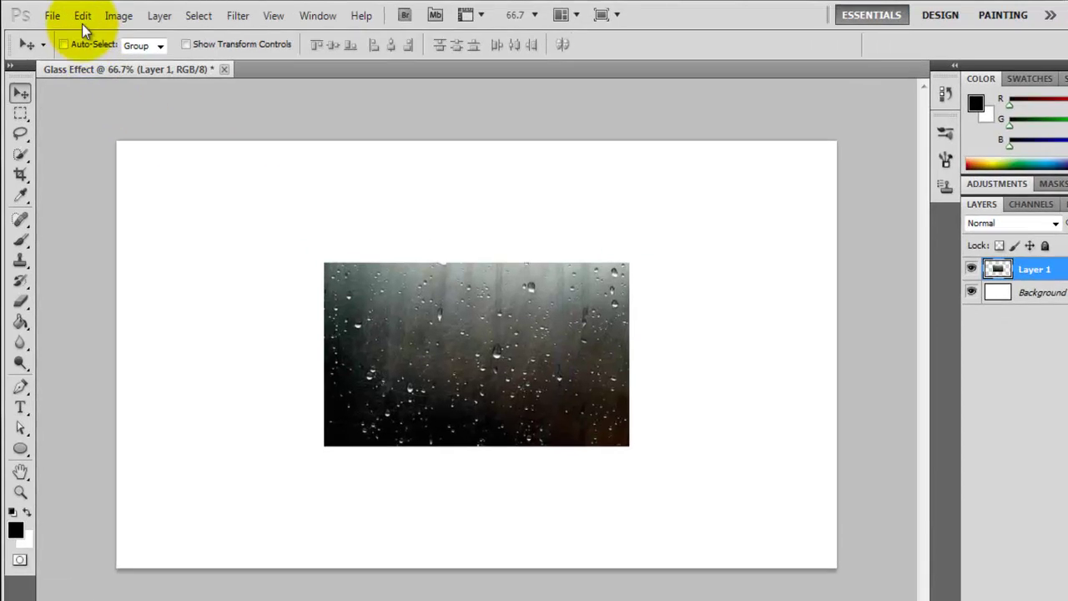
pyautogui.click(76, 15)
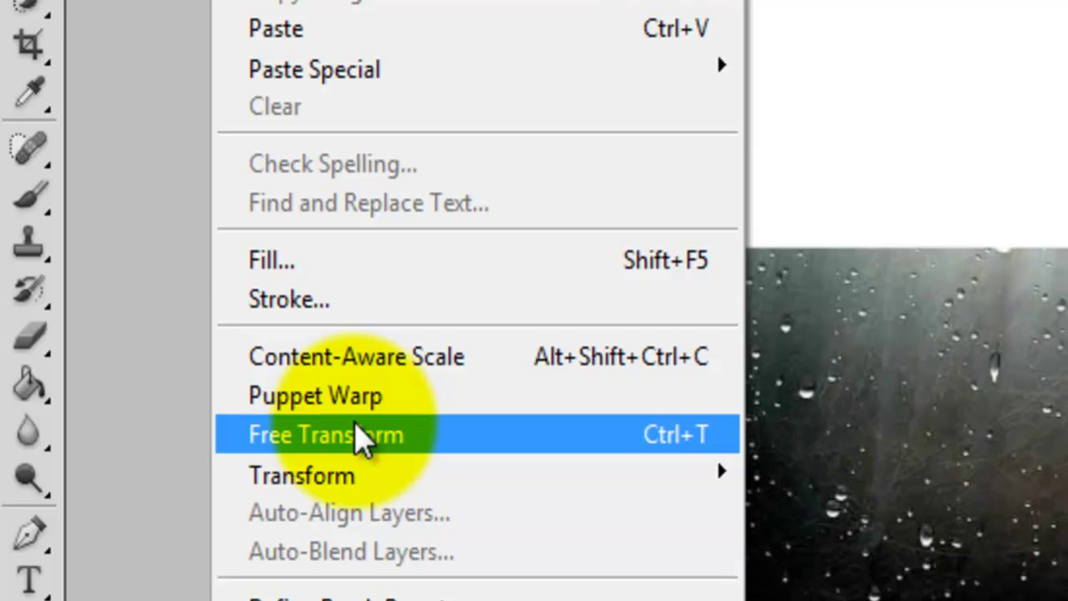
pyautogui.click(234, 455)
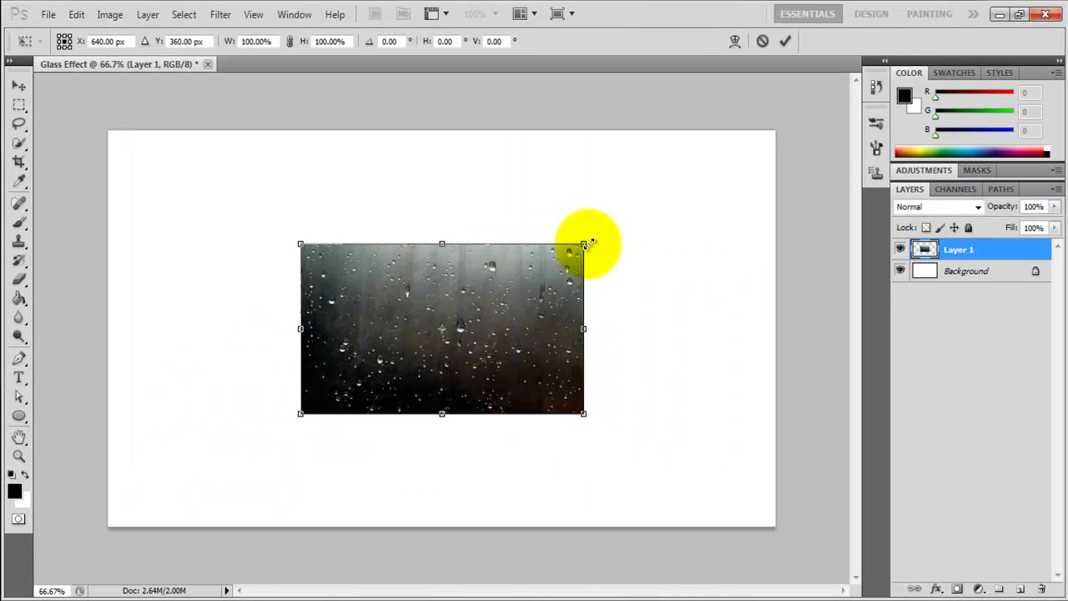
pyautogui.moveTo(588, 242); pyautogui.dragTo(779, 134)
pyautogui.moveTo(301, 412)
pyautogui.mouseDown()
pyautogui.moveTo(214, 445)
pyautogui.moveTo(112, 523)
pyautogui.mouseUp()
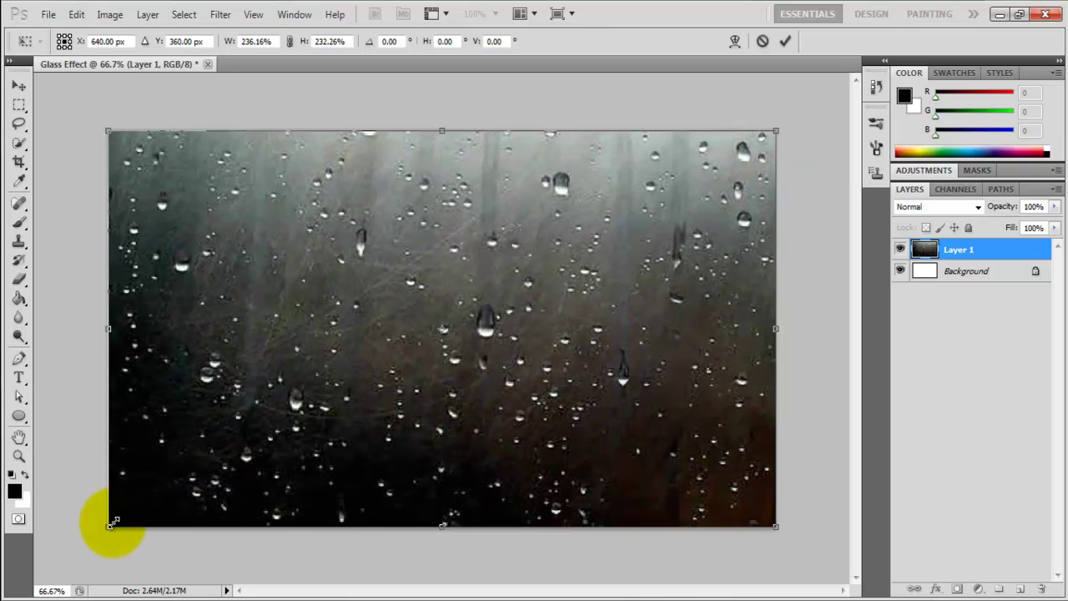
pyautogui.click(19, 86)
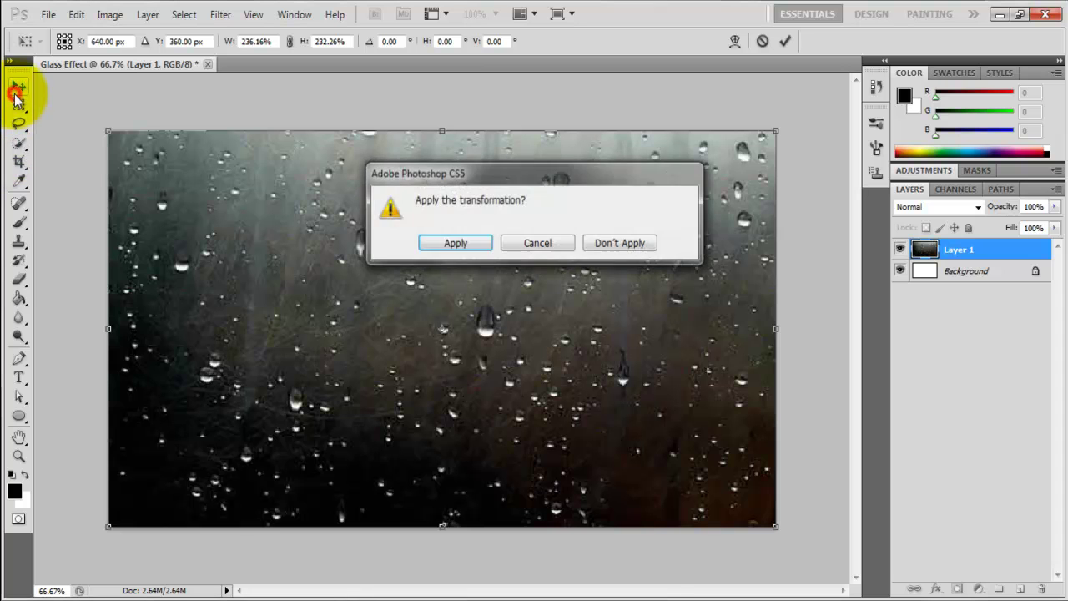
pyautogui.click(430, 243)
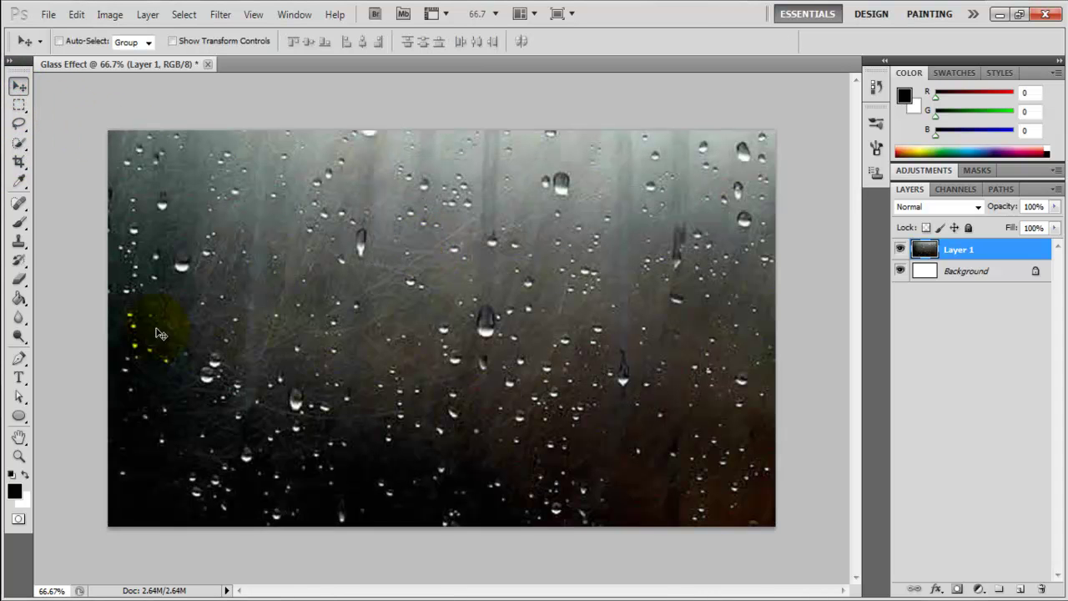
# Type 'Glass' across the canvas centre in white 300 pt Franklin Gothic and commit it.
pyautogui.click(18, 378)
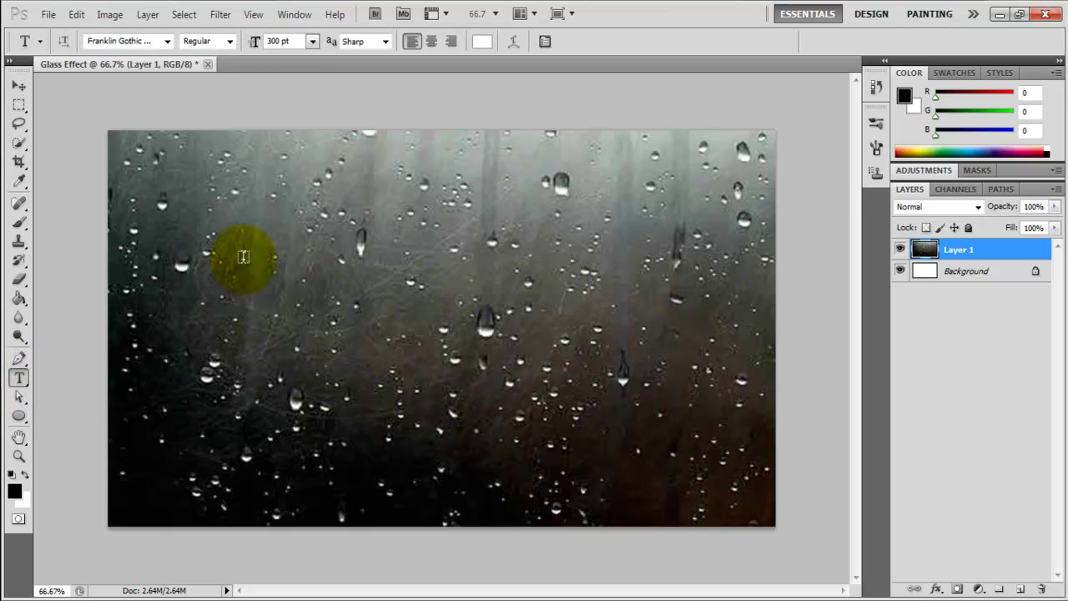
pyautogui.moveTo(271, 226); pyautogui.dragTo(459, 304)
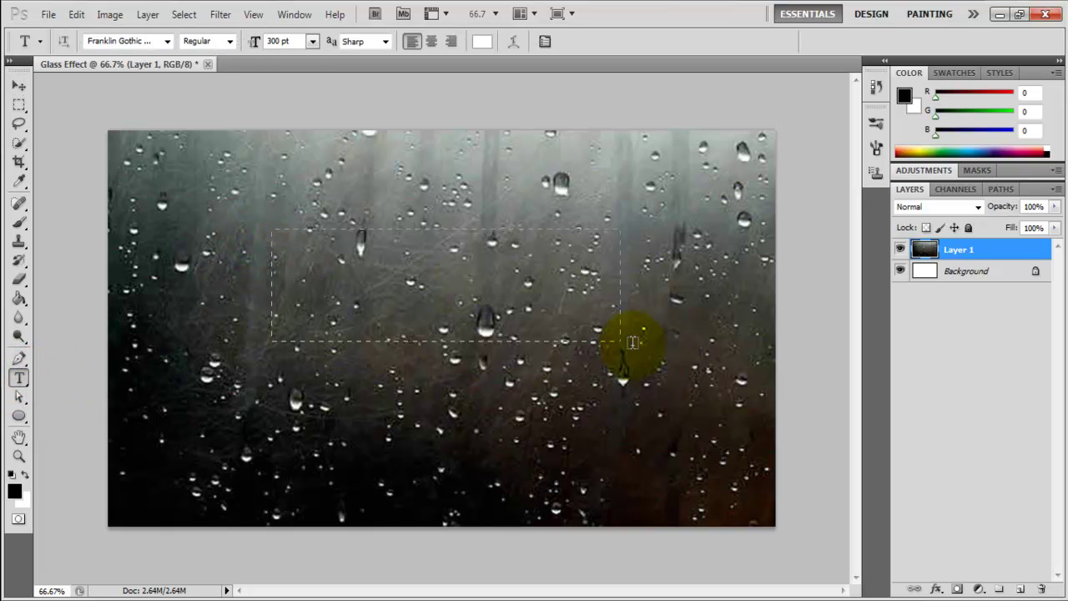
pyautogui.moveTo(742, 371); pyautogui.dragTo(742, 373)
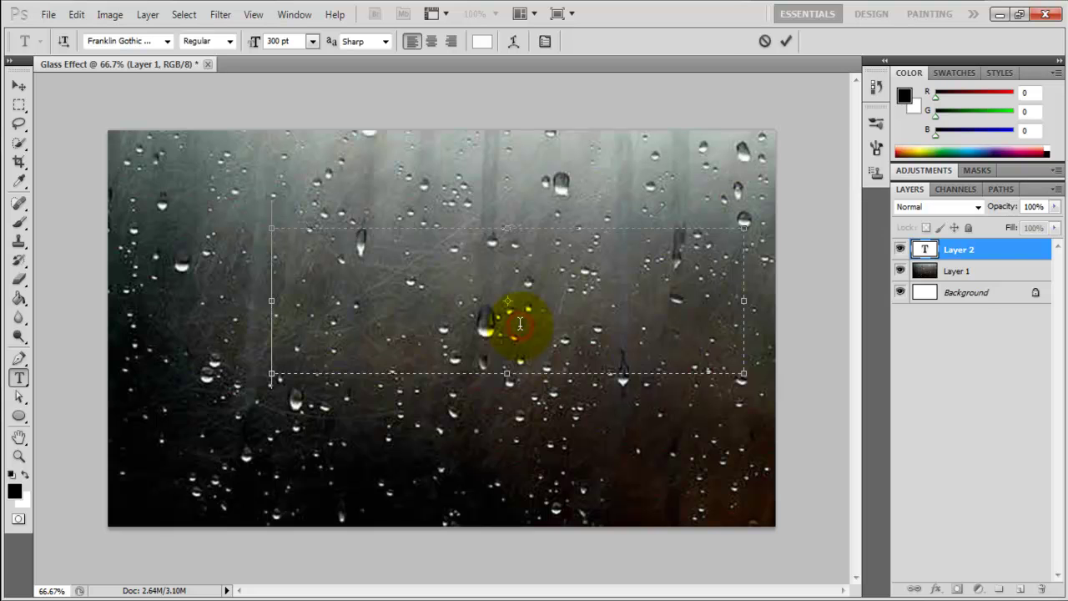
pyautogui.write('G;ass')
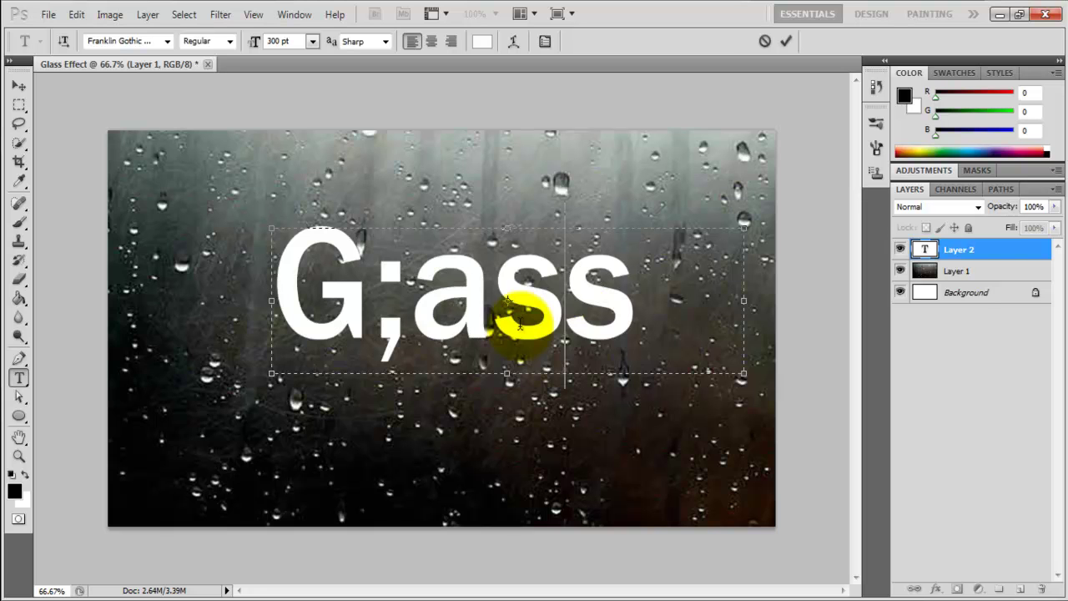
pyautogui.press('BackSpace')
pyautogui.press('BackSpace')
pyautogui.press('BackSpace')
pyautogui.write('las')
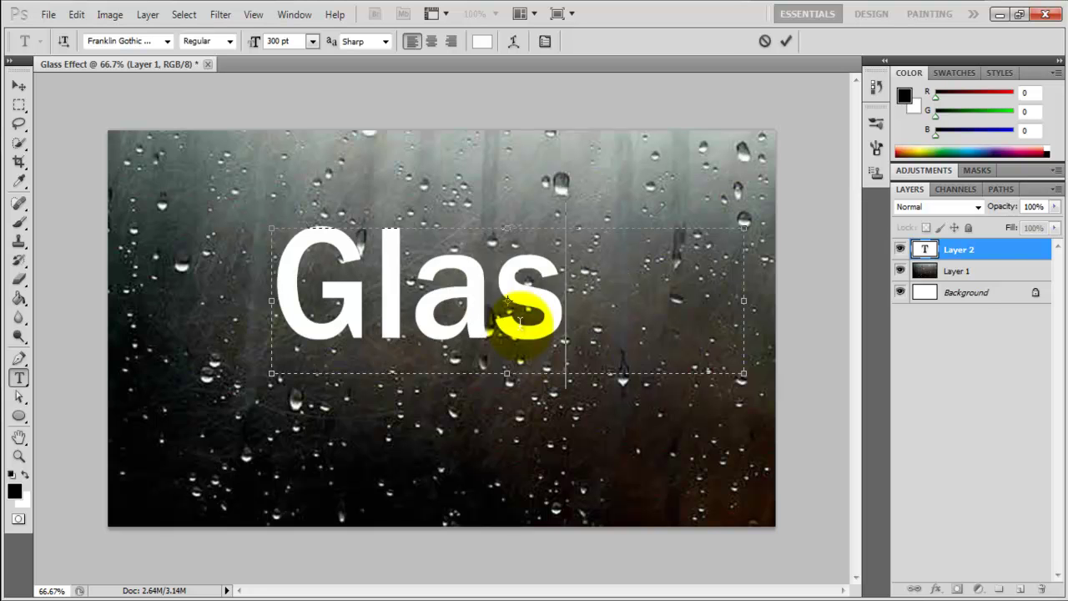
pyautogui.write('s')
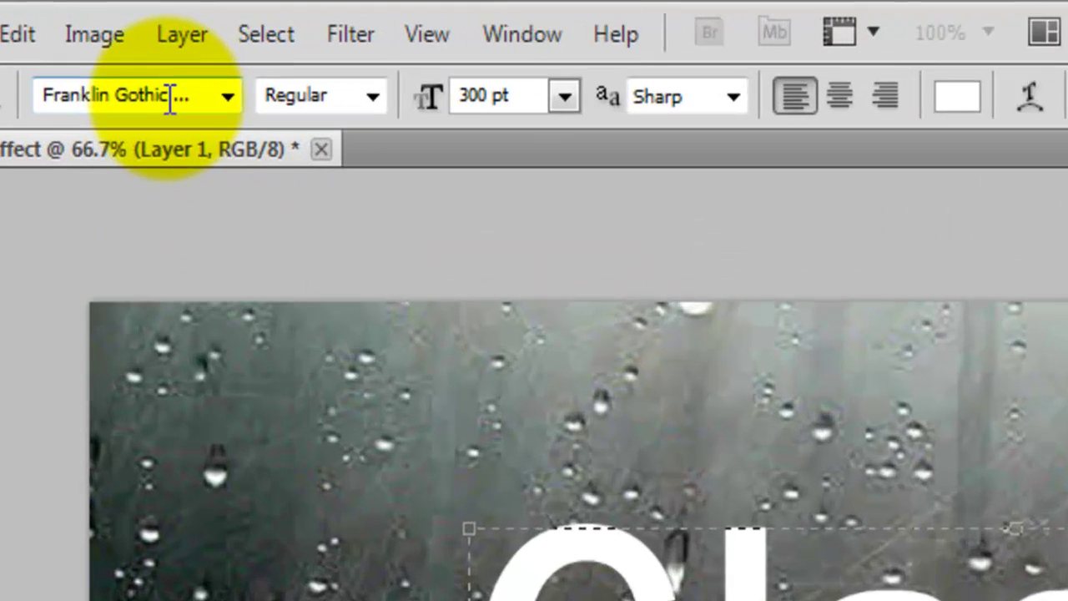
pyautogui.click(142, 51)
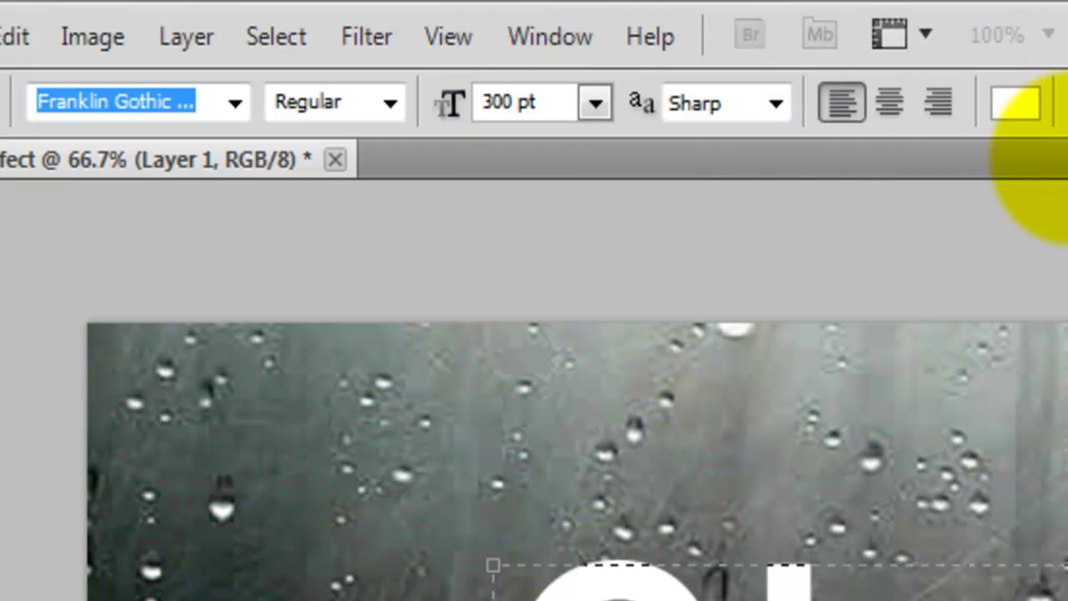
pyautogui.hotkey('ctrl', 'Return')
pyautogui.press('v')
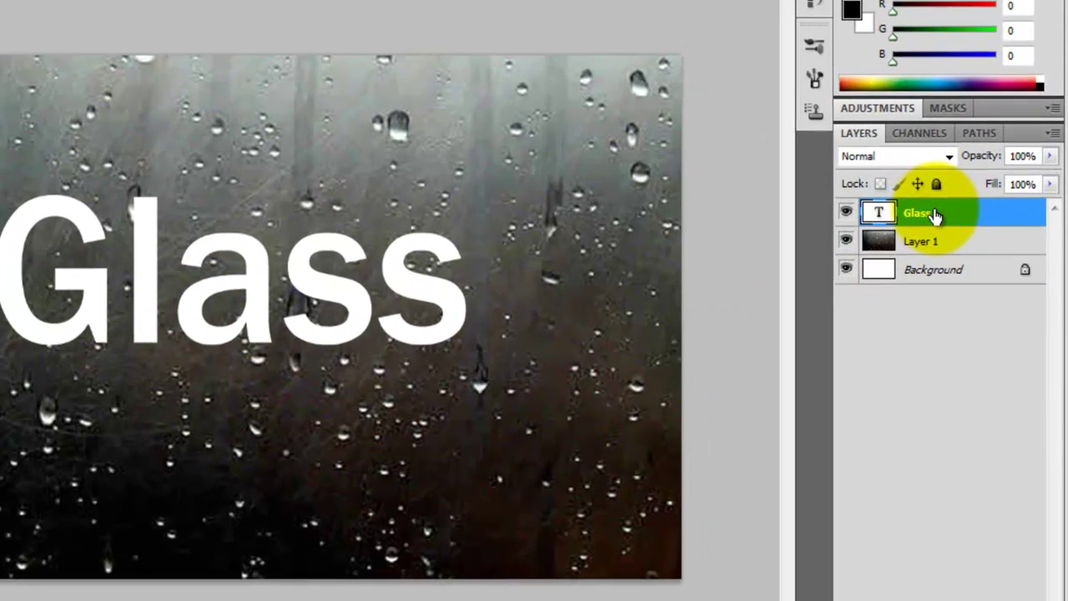
# Add a drop shadow to the Glass layer with 94% opacity and 13 px size.
pyautogui.rightClick(966, 250)
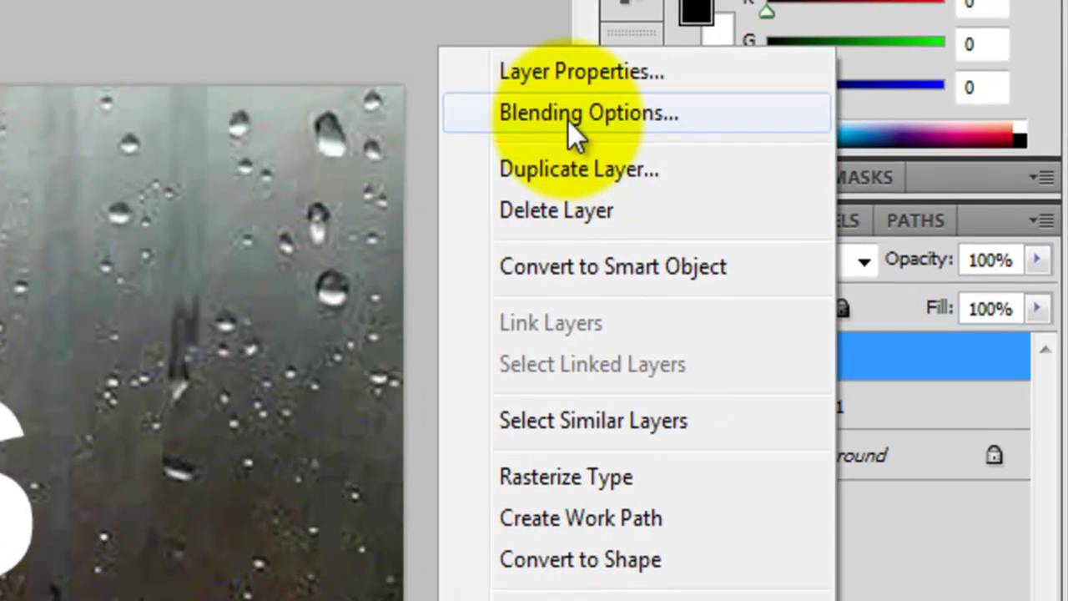
pyautogui.click(721, 79)
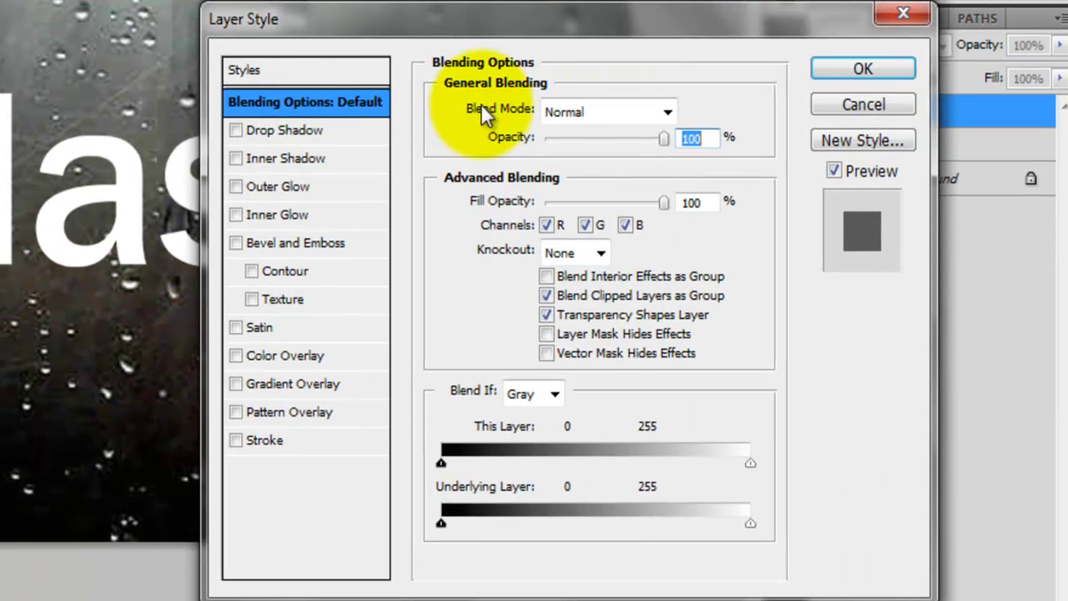
pyautogui.click(306, 134)
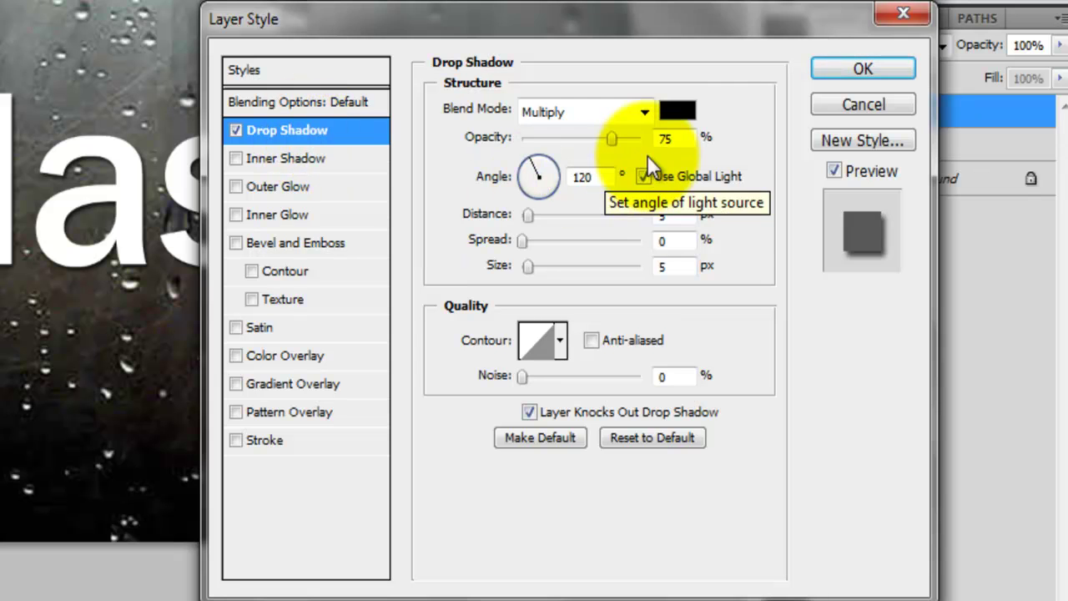
pyautogui.moveTo(682, 133); pyautogui.dragTo(638, 138)
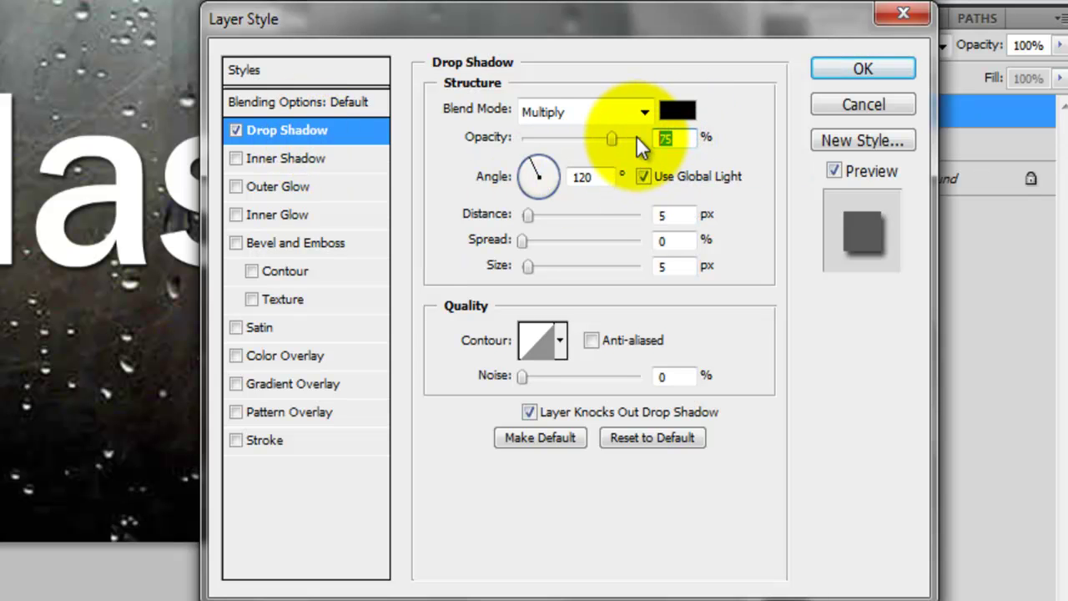
pyautogui.write('94')
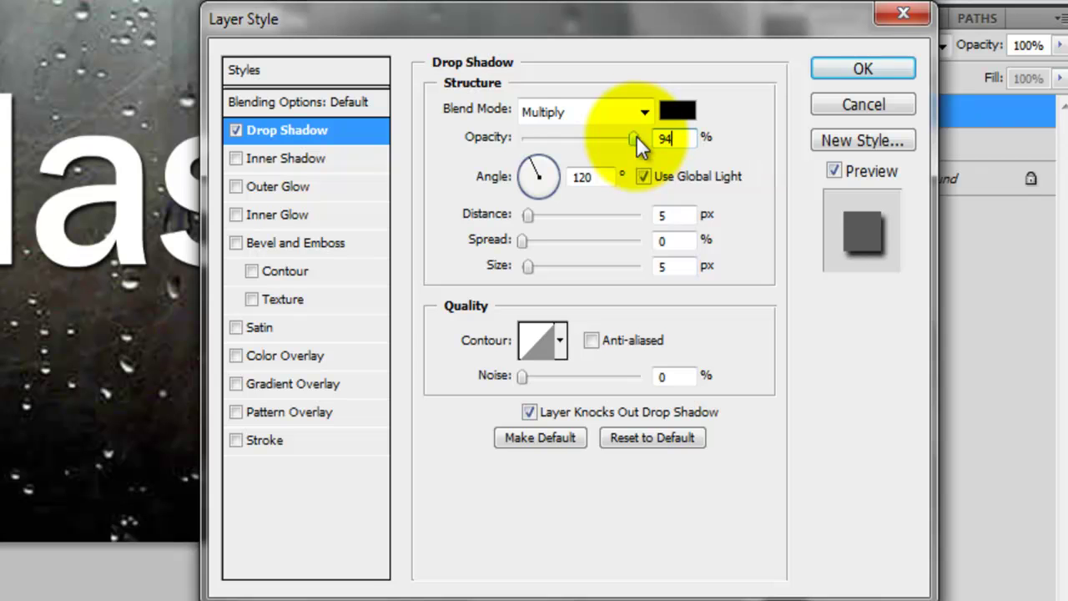
pyautogui.click(647, 181)
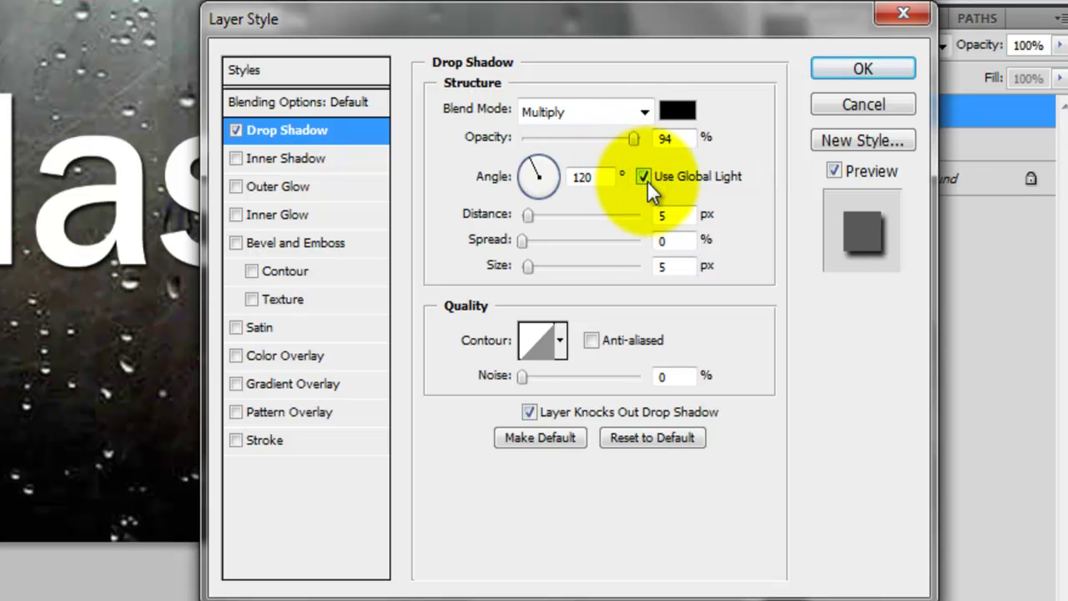
pyautogui.doubleClick(680, 266)
pyautogui.write('13')
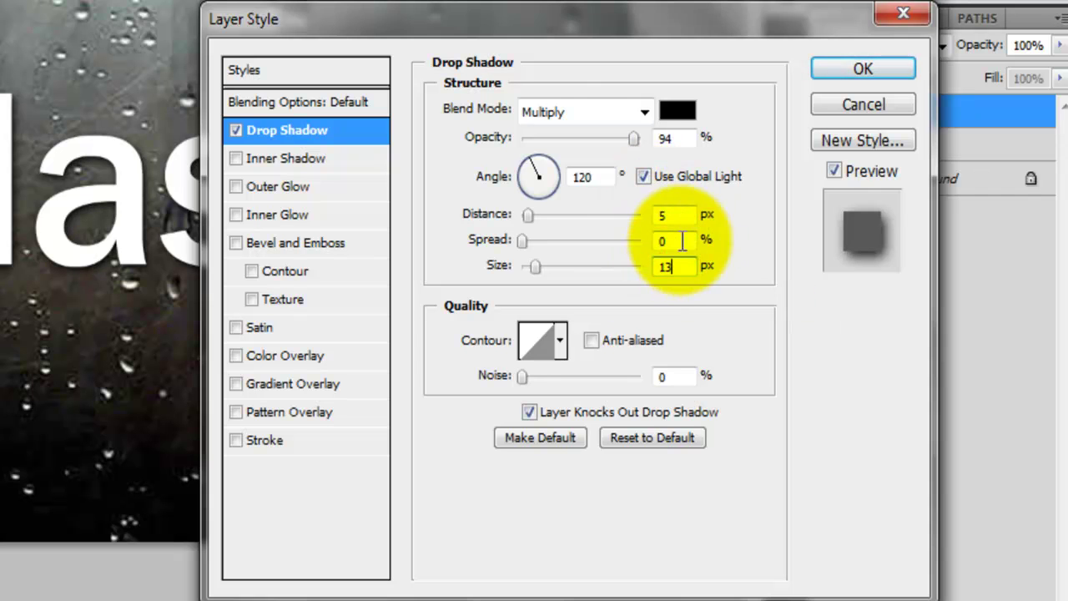
pyautogui.doubleClick(680, 240)
pyautogui.doubleClick(672, 215)
pyautogui.doubleClick(668, 239)
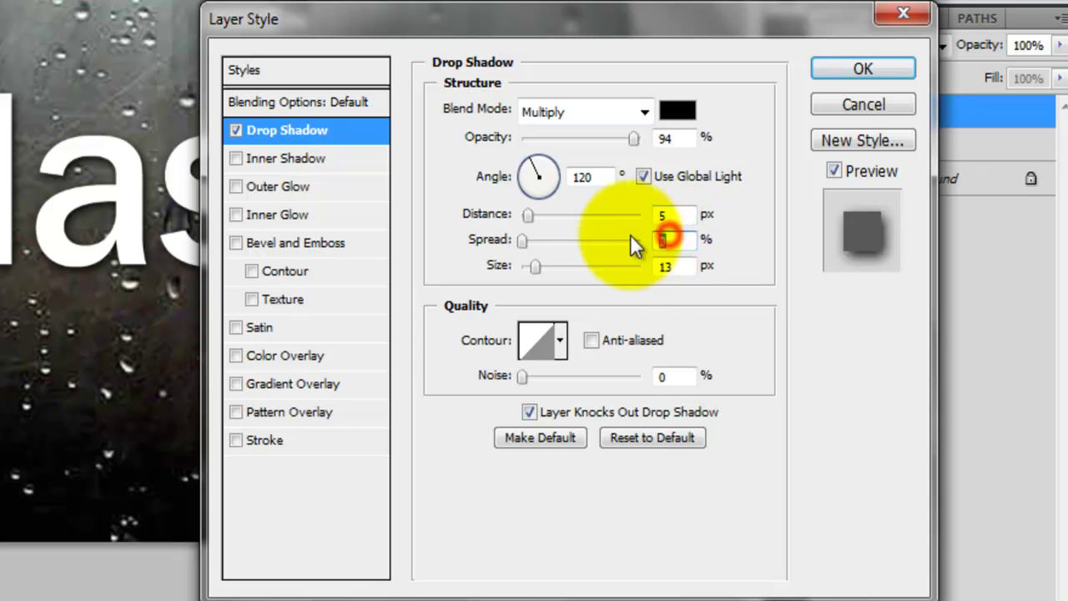
pyautogui.doubleClick(672, 266)
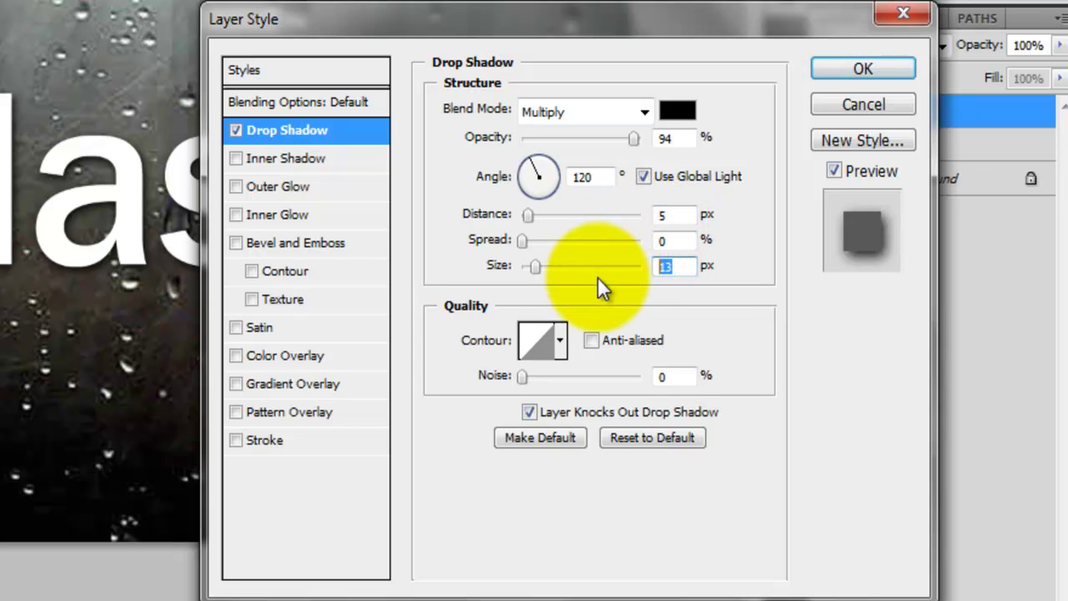
# Enable Inner Shadow with Normal blend mode and a white shadow colour.
pyautogui.click(319, 159)
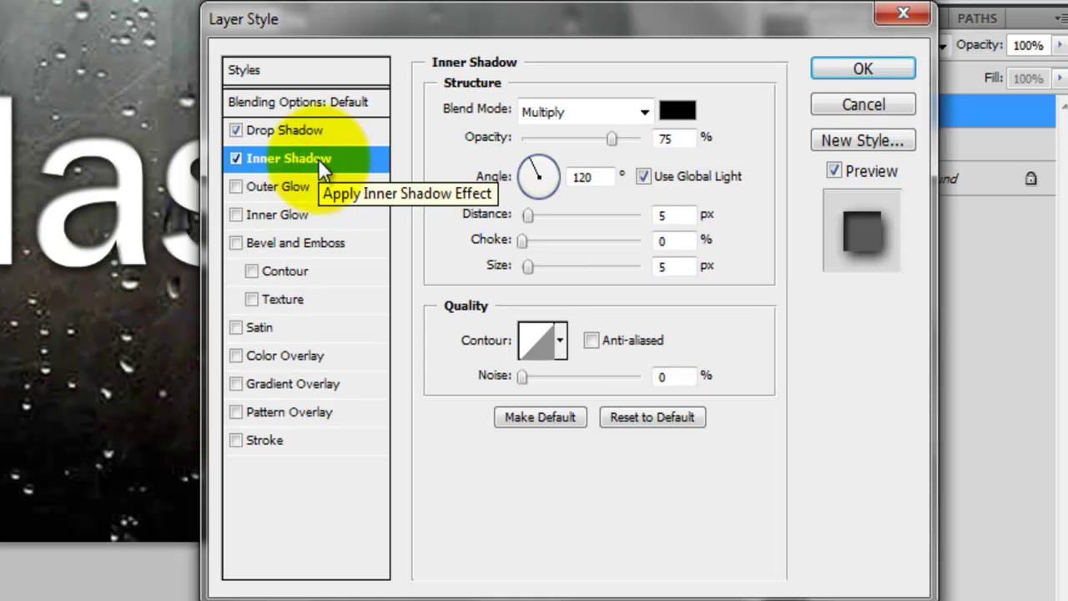
pyautogui.click(644, 113)
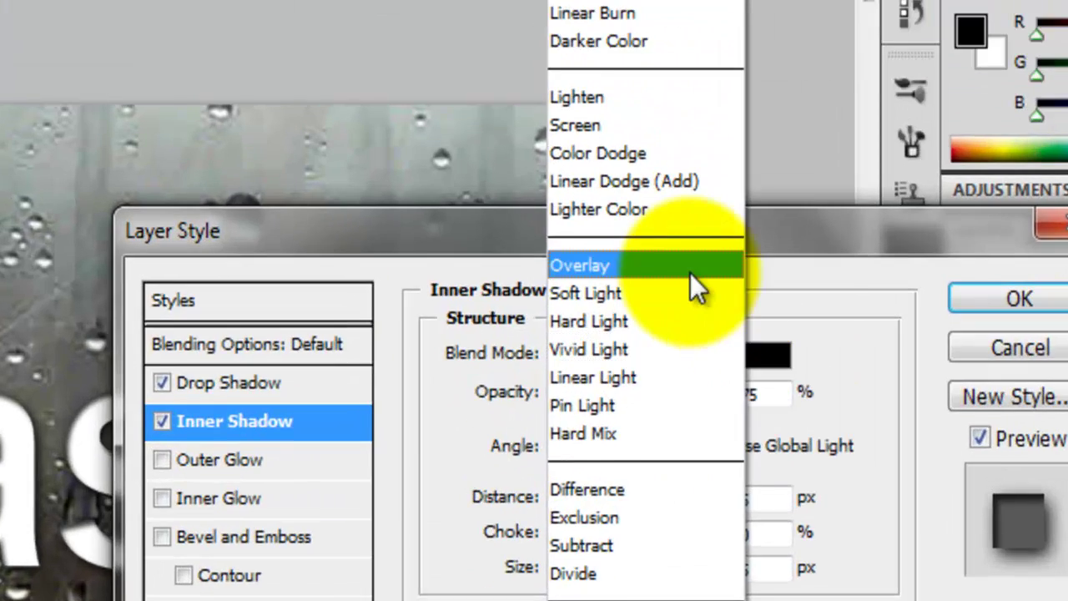
pyautogui.click(694, 27)
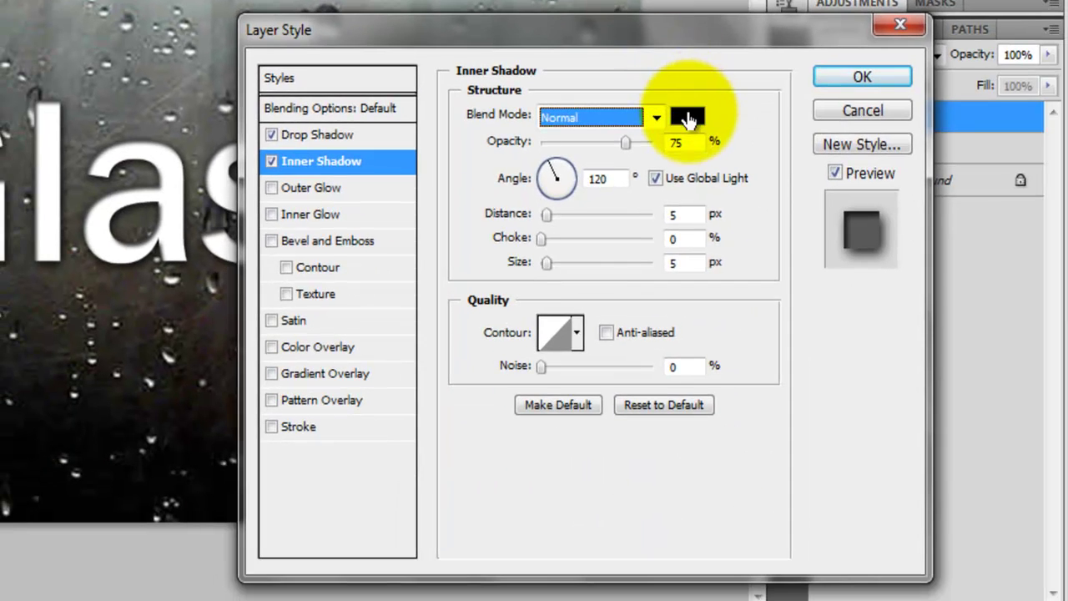
pyautogui.click(685, 117)
pyautogui.moveTo(258, 250); pyautogui.dragTo(70, 96)
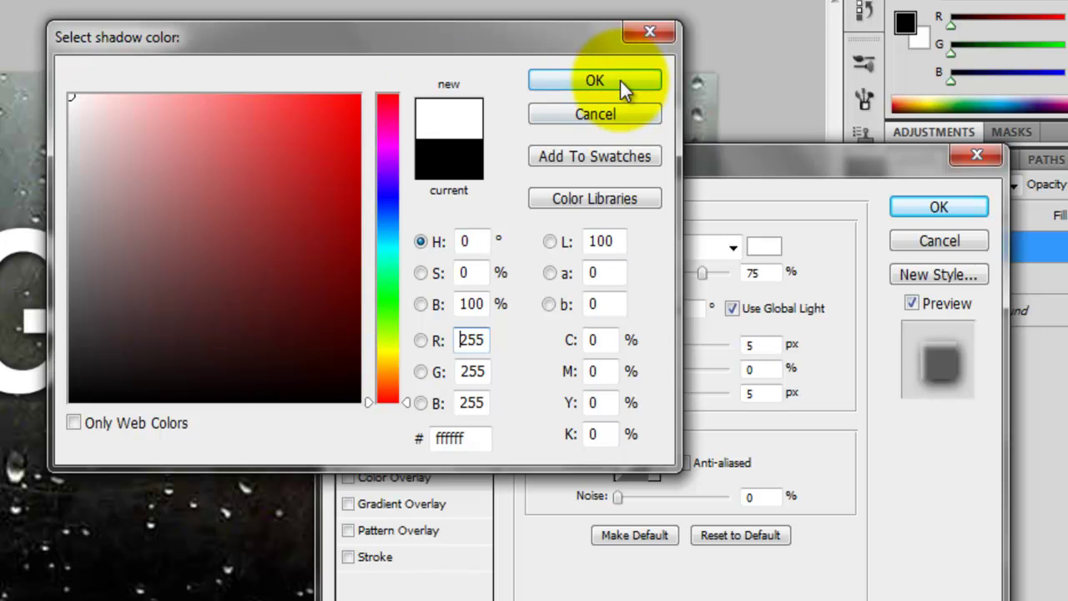
pyautogui.click(620, 81)
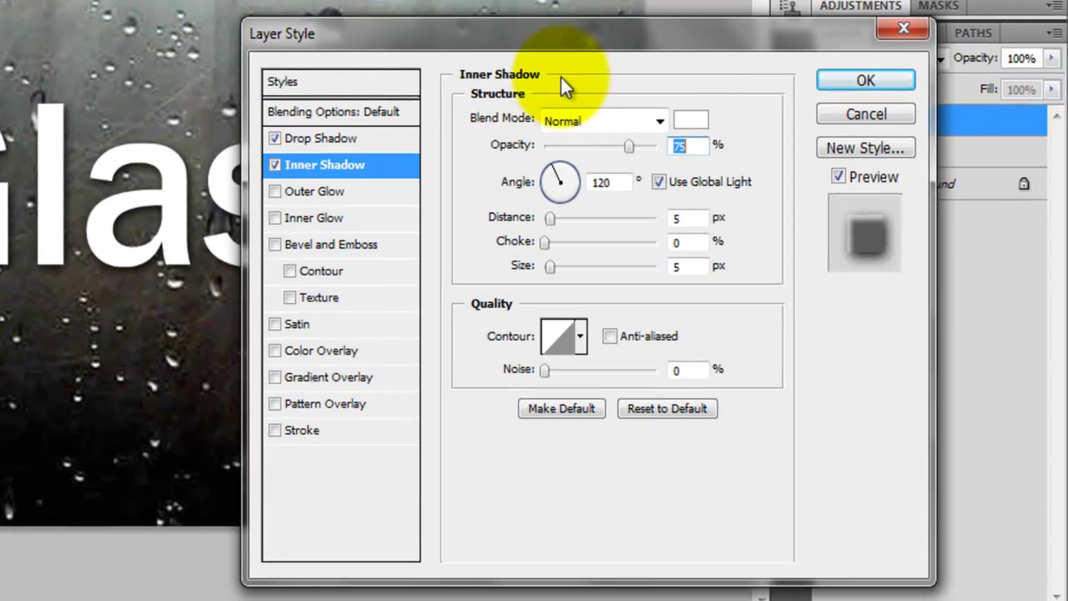
# Set the inner shadow to angle -66°, distance 8 px, choke 11% and size 4 px.
pyautogui.click(607, 181)
pyautogui.write('-')
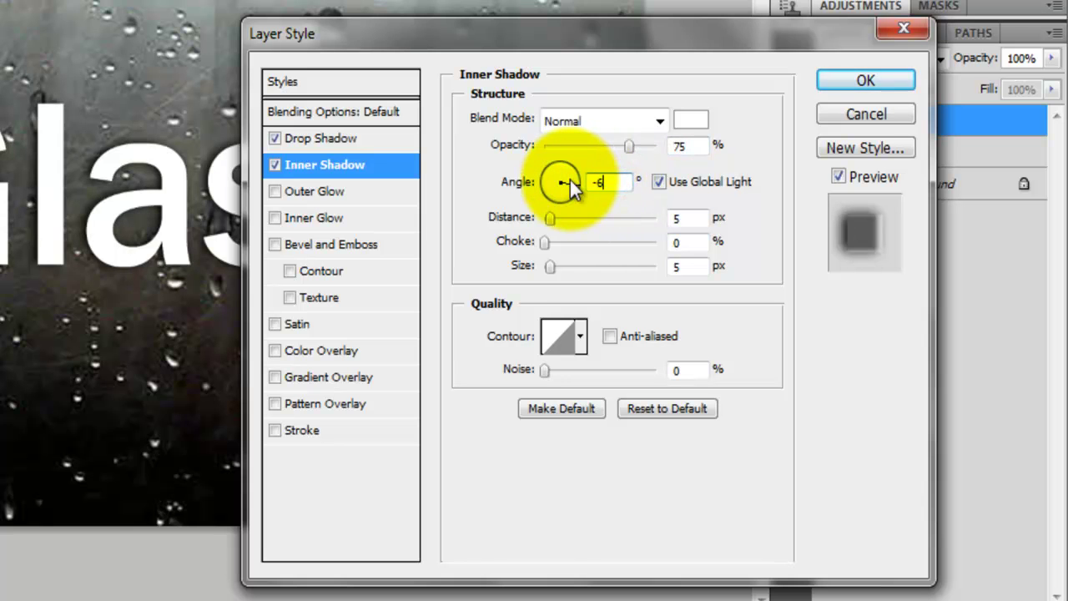
pyautogui.write('66')
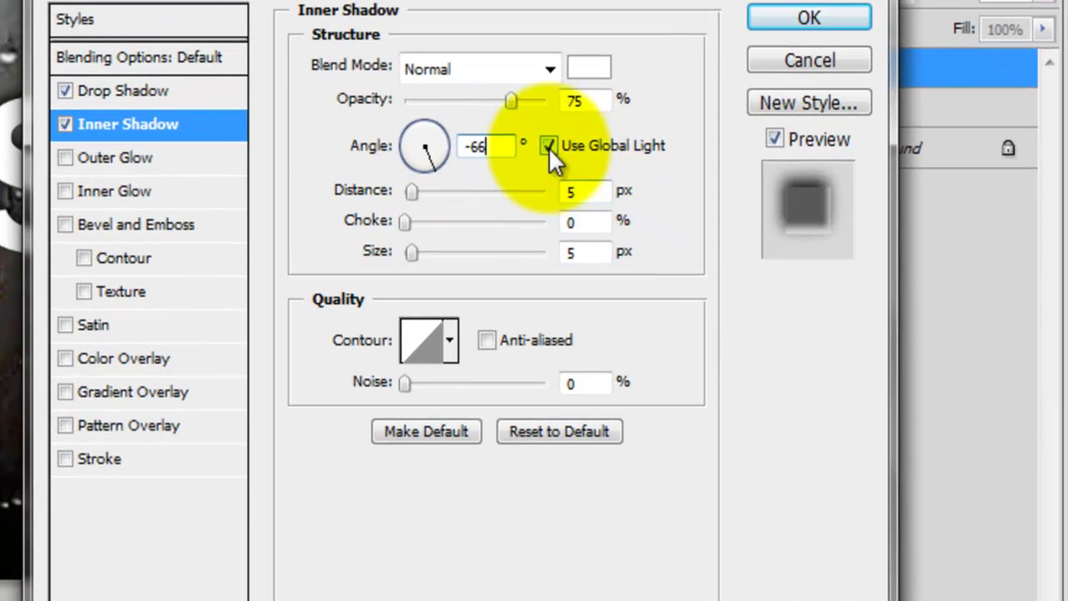
pyautogui.click(584, 191)
pyautogui.write('8')
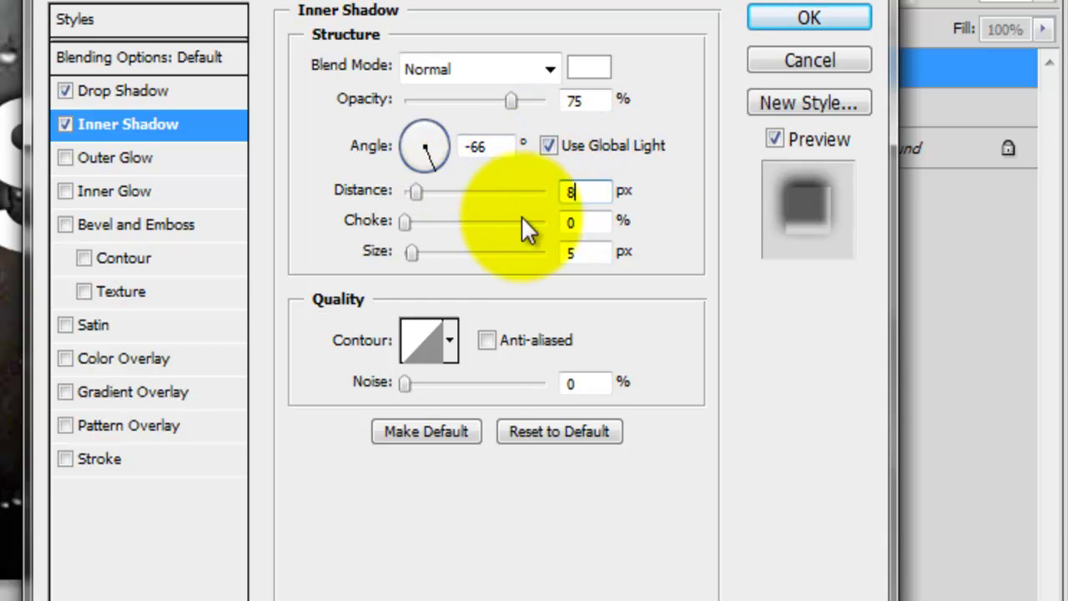
pyautogui.click(568, 221)
pyautogui.write('11')
pyautogui.click(598, 252)
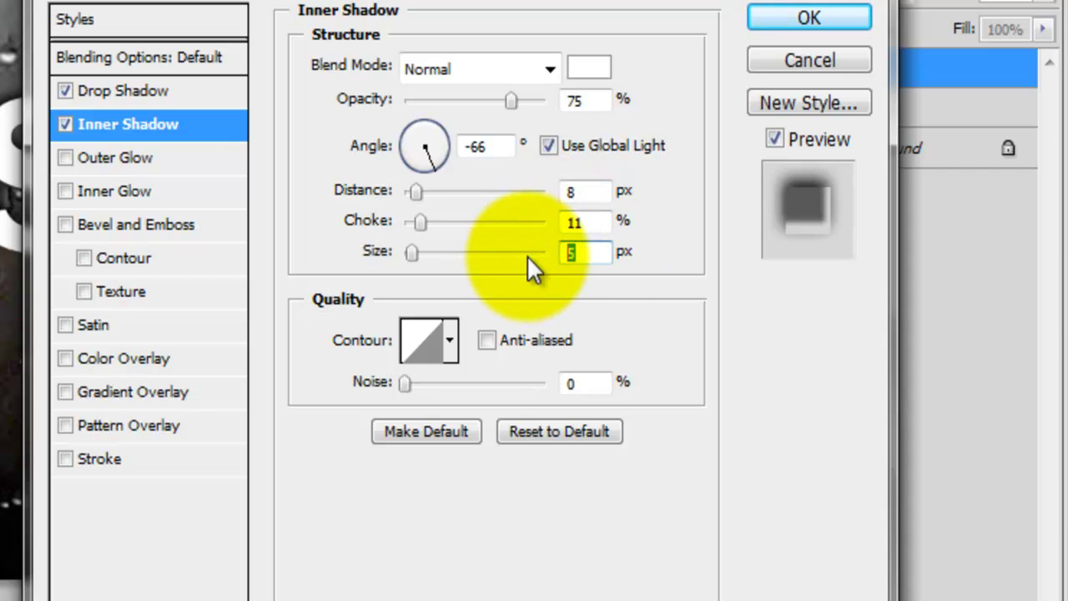
pyautogui.write('4')
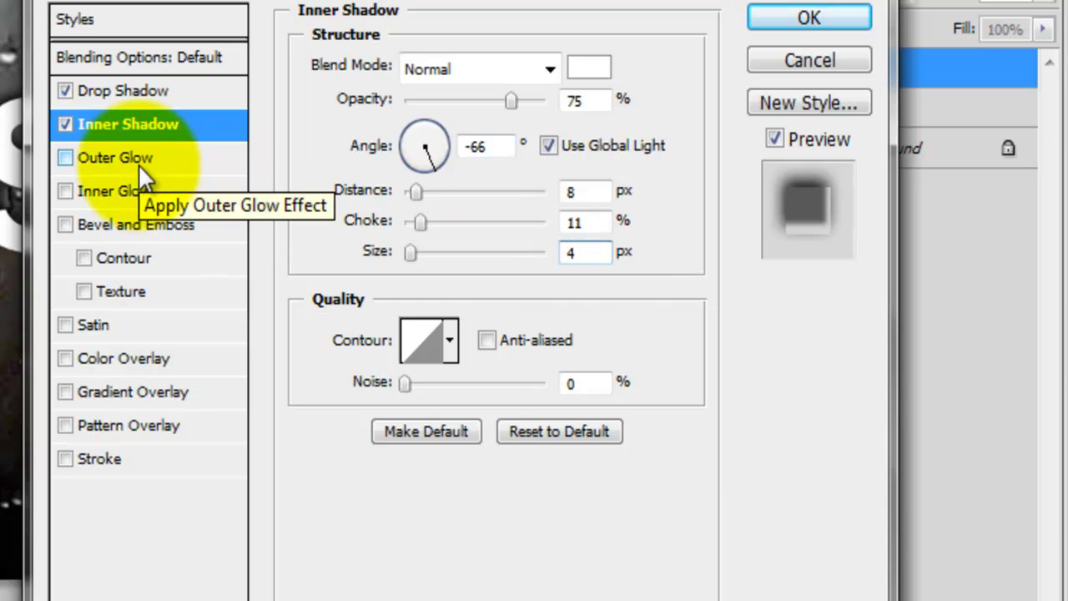
# Enable Inner Glow with pale blue colour #bee0ff and a 27 px size.
pyautogui.click(132, 187)
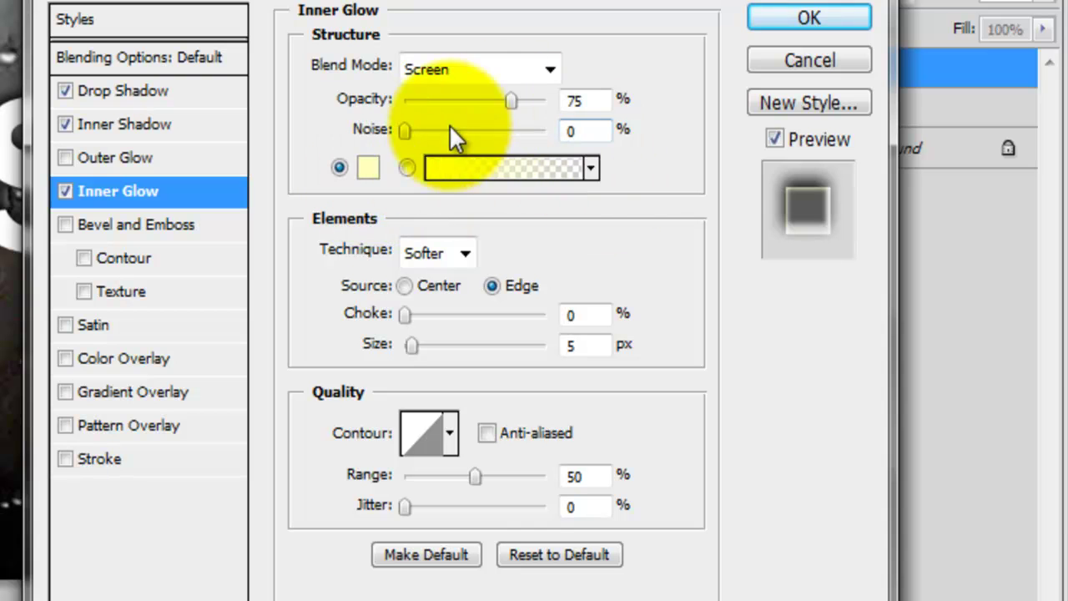
pyautogui.click(363, 171)
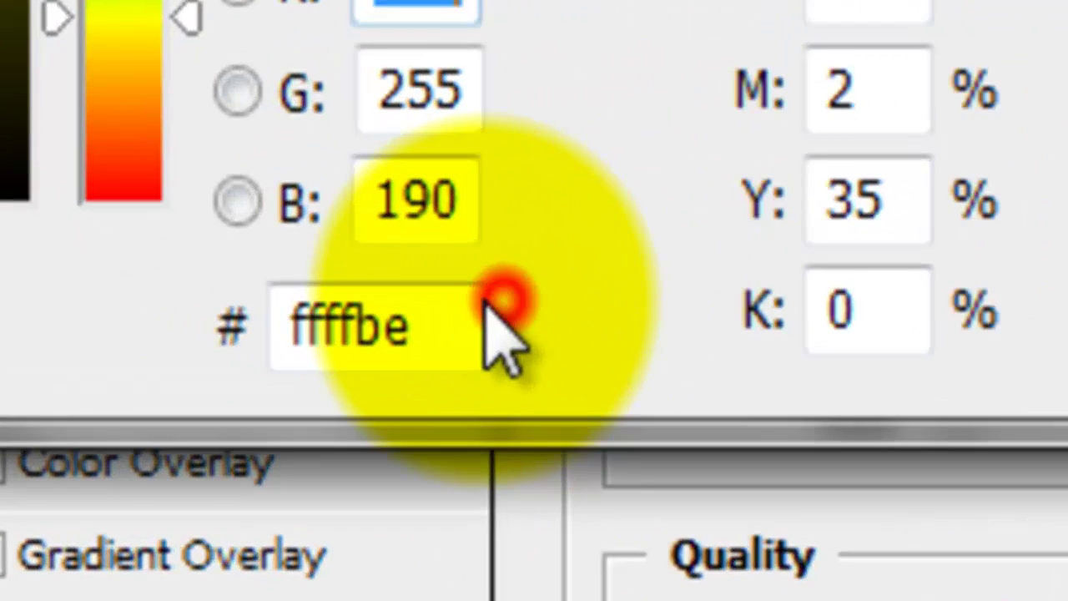
pyautogui.click(488, 300)
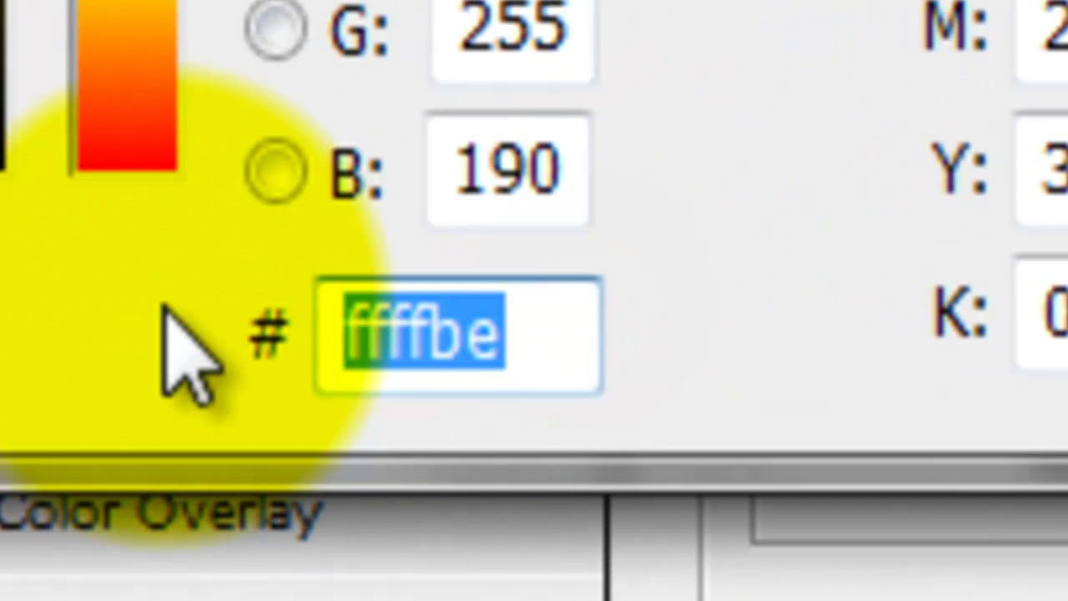
pyautogui.write('be')
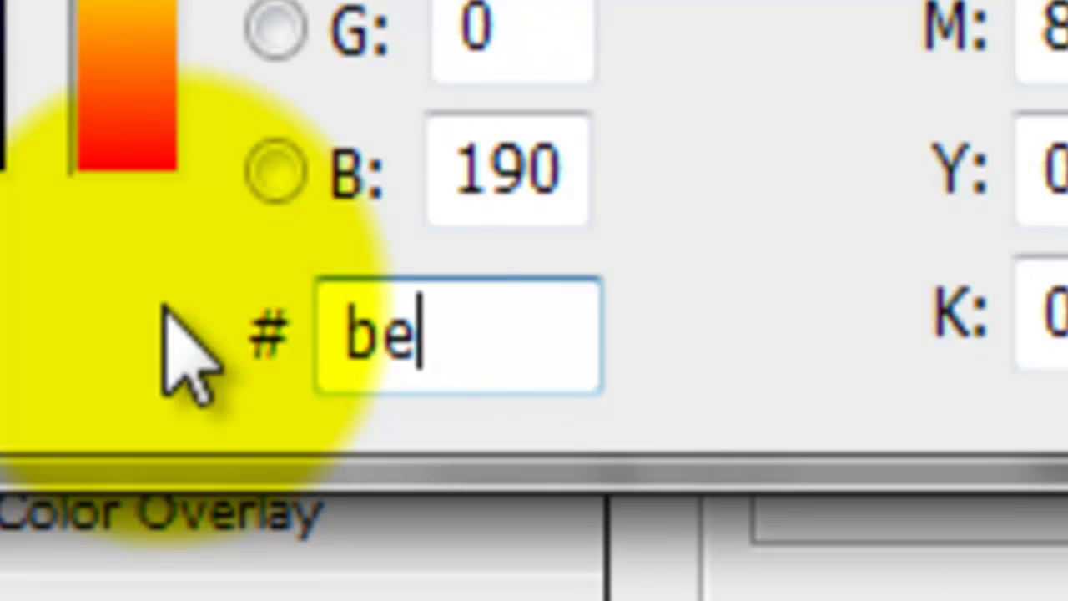
pyautogui.write('e0ff')
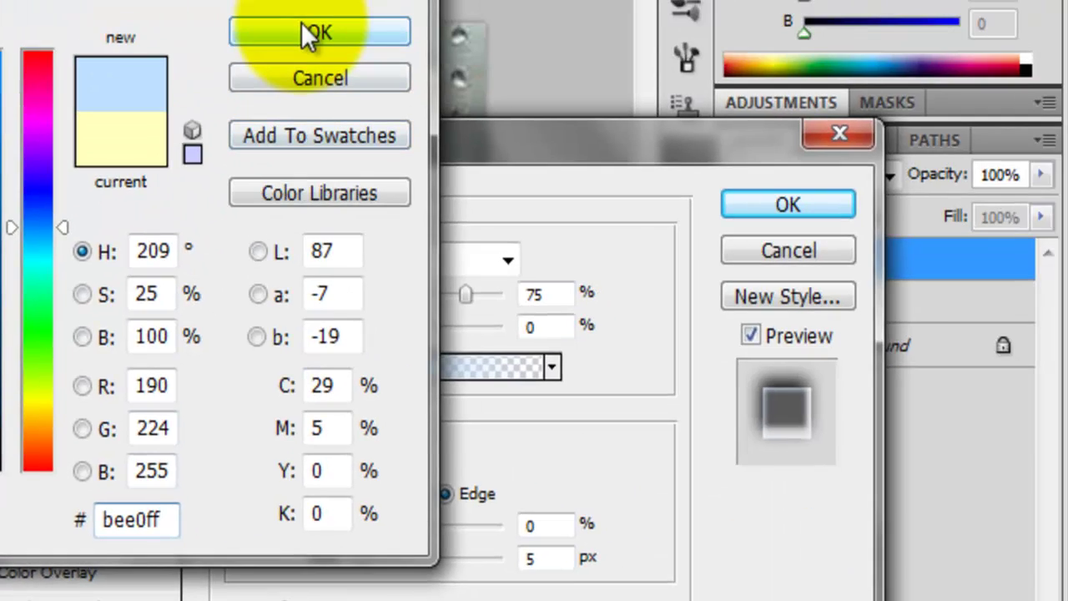
pyautogui.click(300, 30)
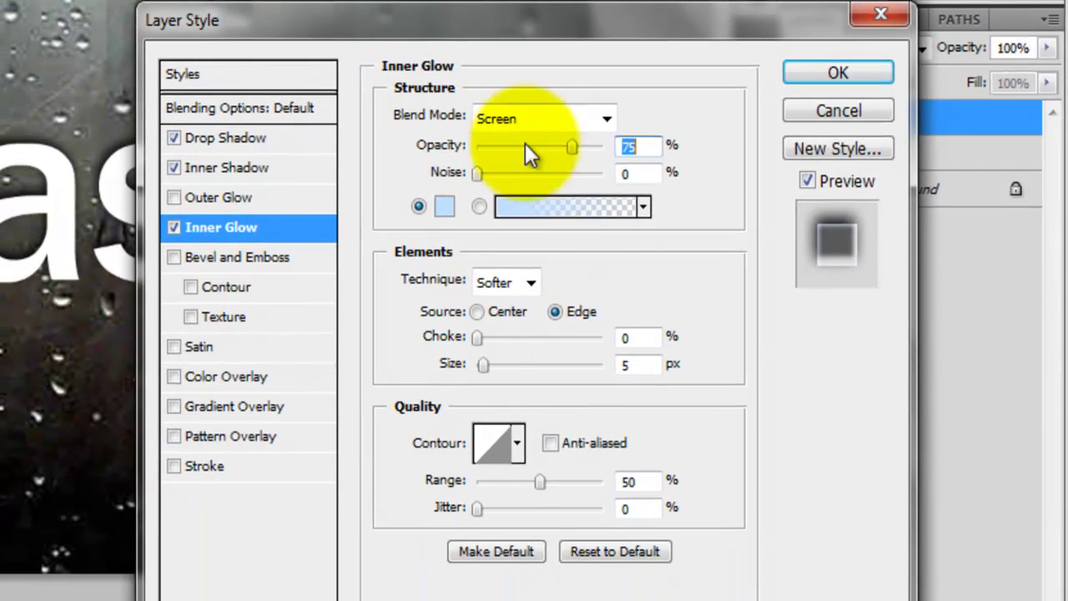
pyautogui.click(607, 449)
pyautogui.doubleClick(632, 356)
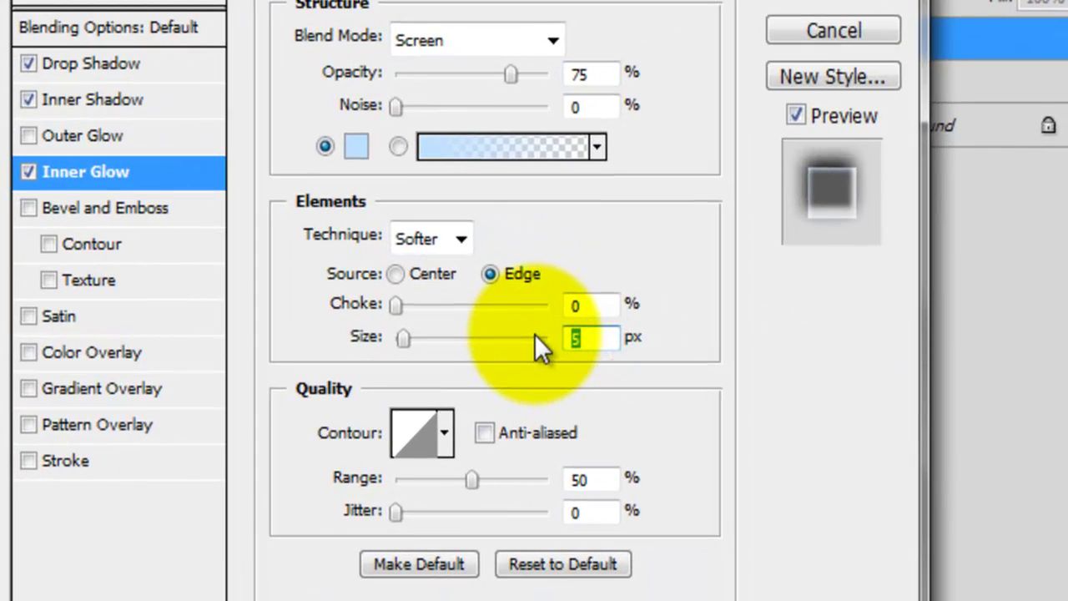
pyautogui.write('2')
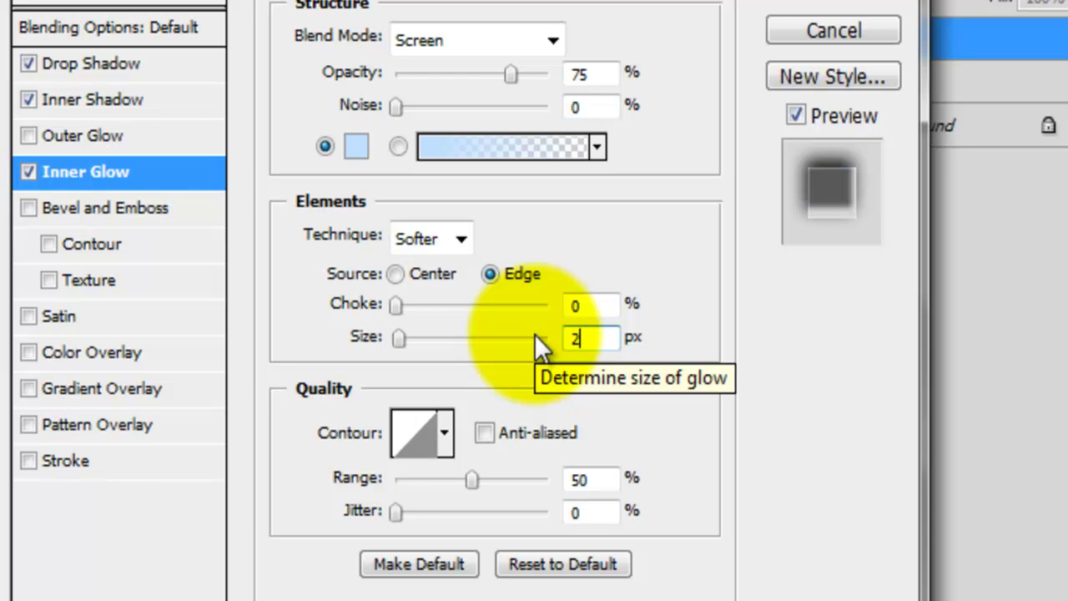
pyautogui.write('7')
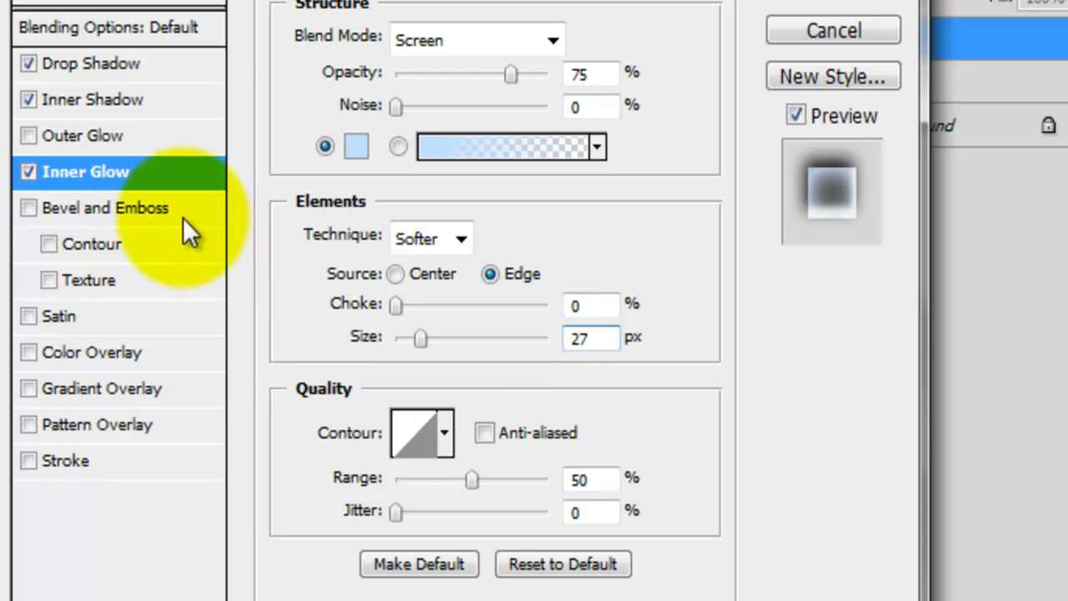
# Enable Bevel and Emboss with size 4 px, soften 2 px and altitude 26°.
pyautogui.click(164, 206)
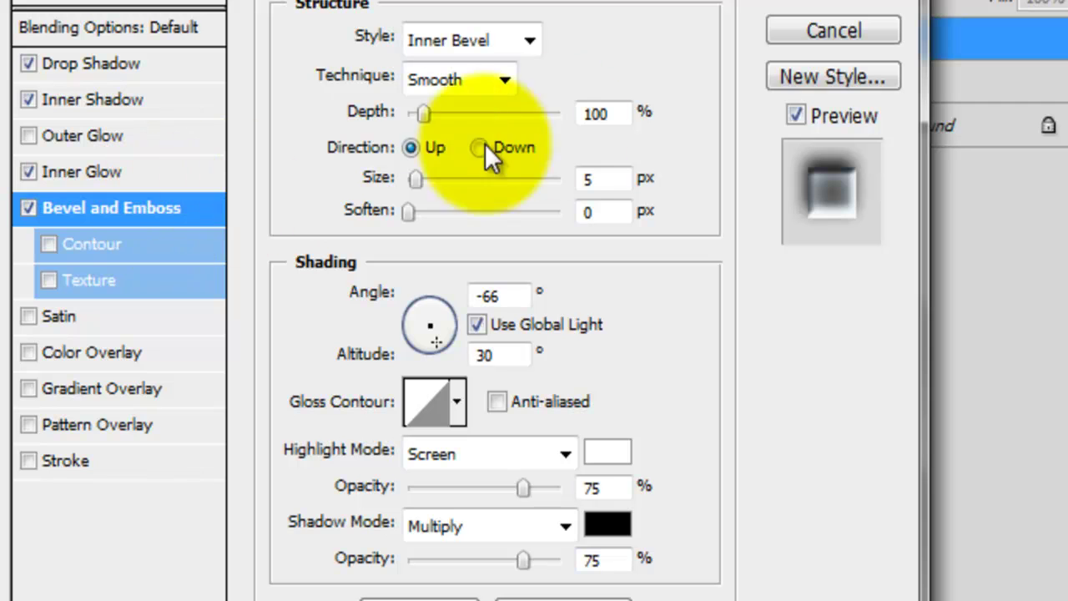
pyautogui.doubleClick(605, 112)
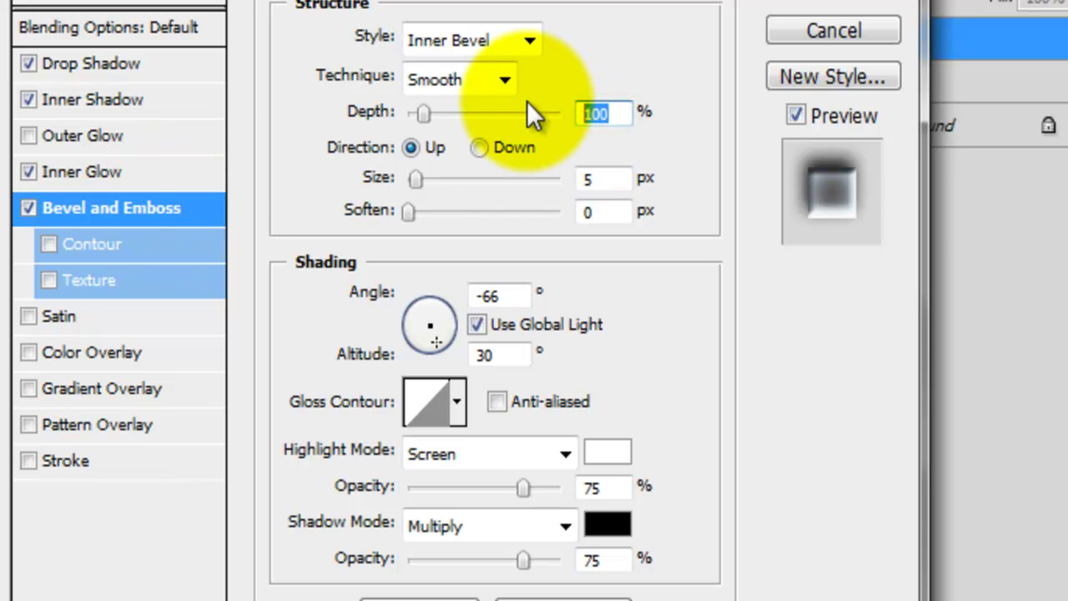
pyautogui.doubleClick(612, 178)
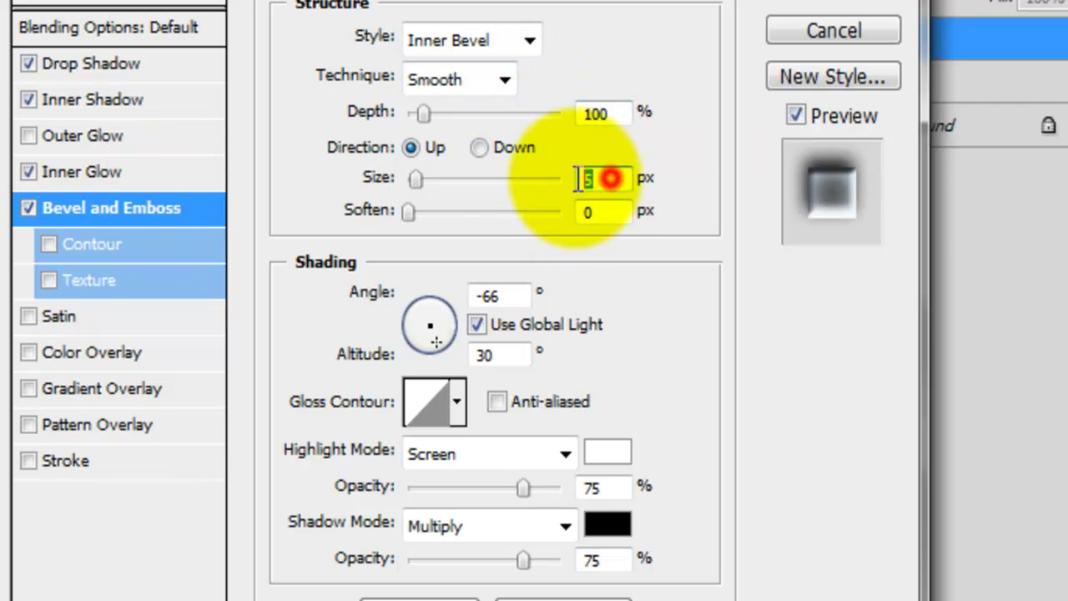
pyautogui.write('4')
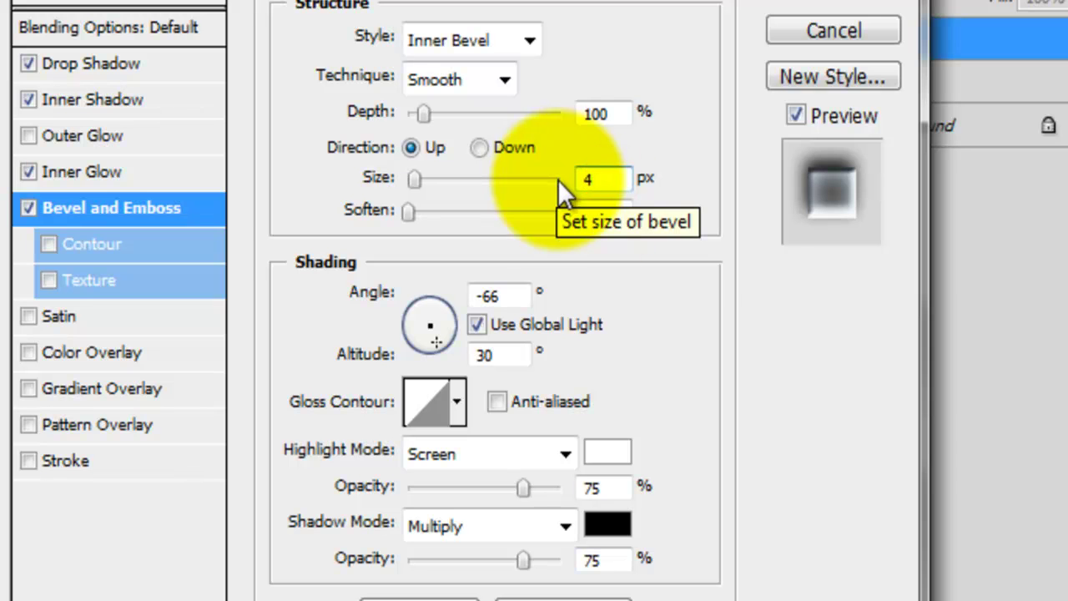
pyautogui.doubleClick(609, 211)
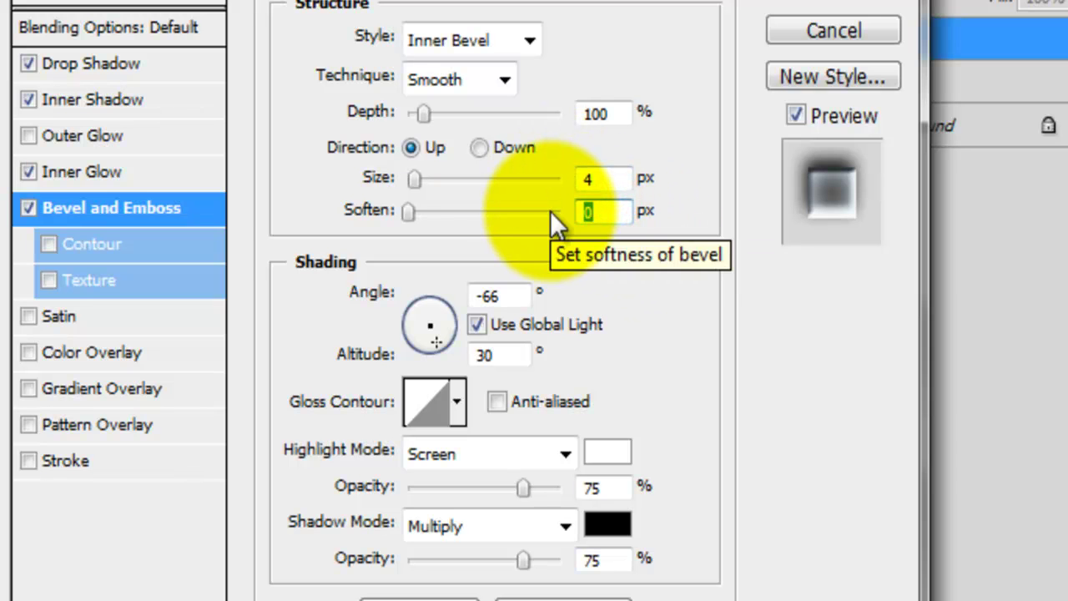
pyautogui.write('2')
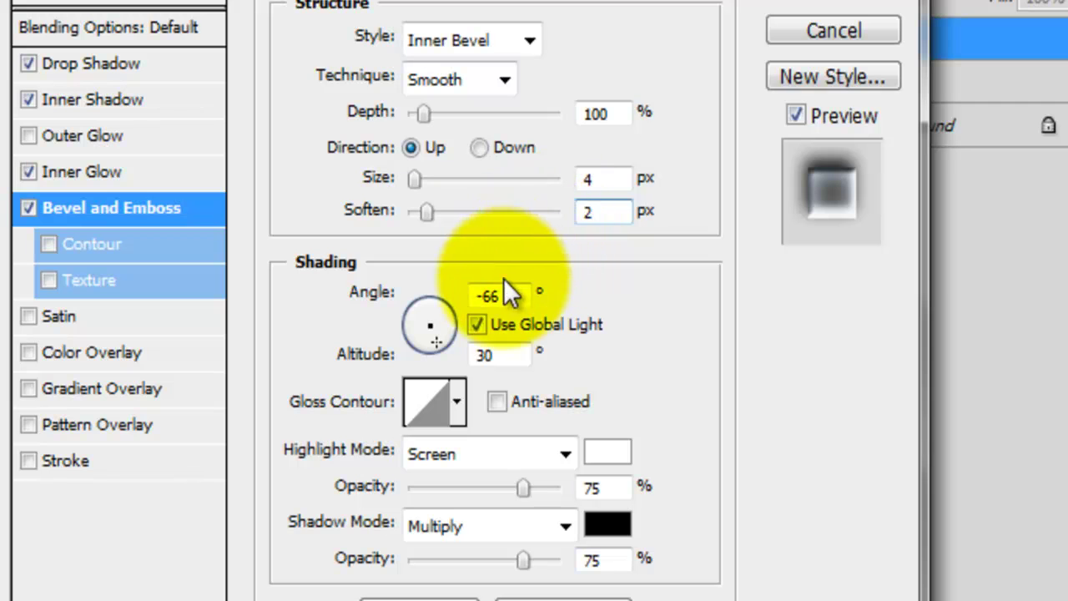
pyautogui.doubleClick(505, 295)
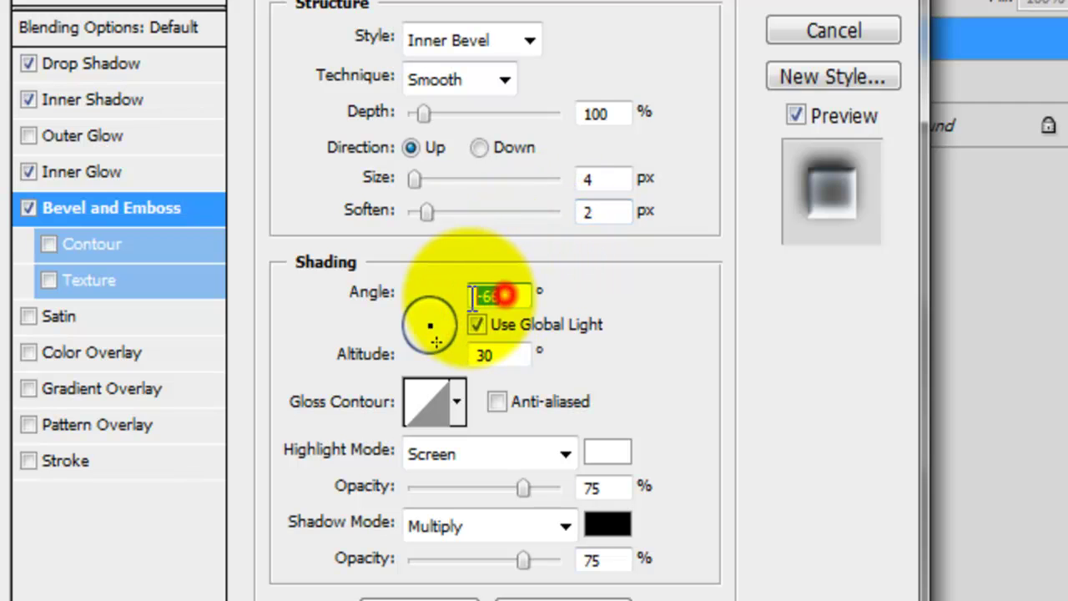
pyautogui.doubleClick(512, 354)
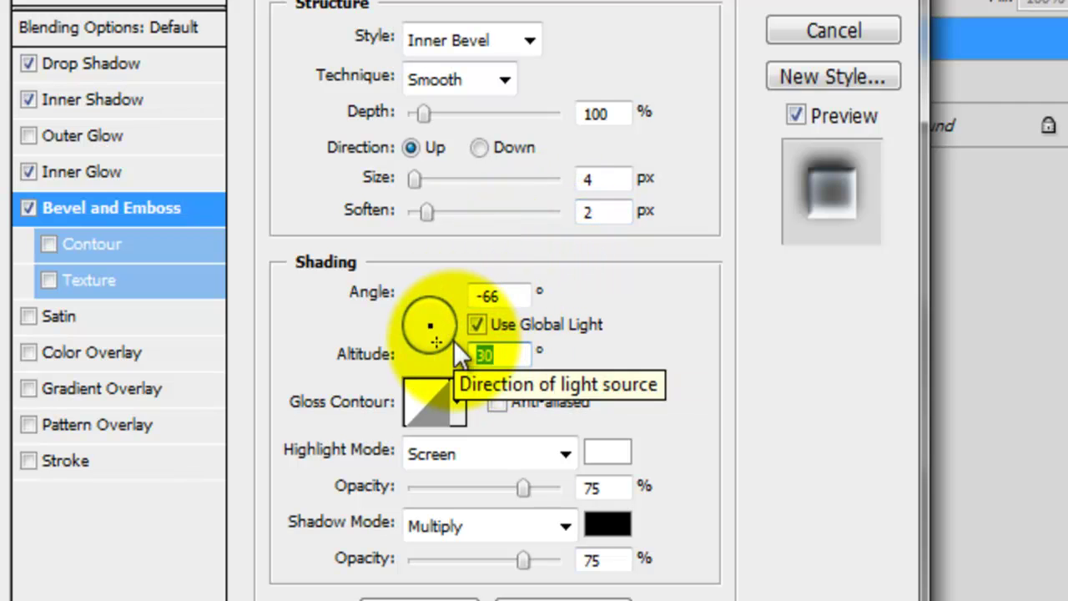
pyautogui.write('26')
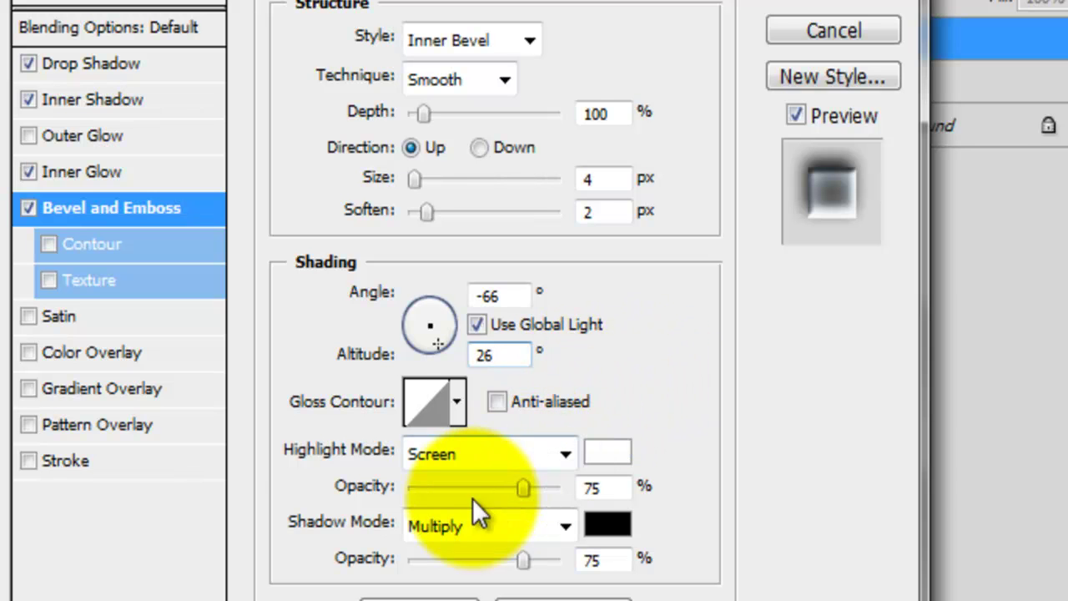
# Apply the Rolling Slope - Descending gloss contour and confirm it in the Contour Editor.
pyautogui.click(455, 417)
pyautogui.click(433, 533)
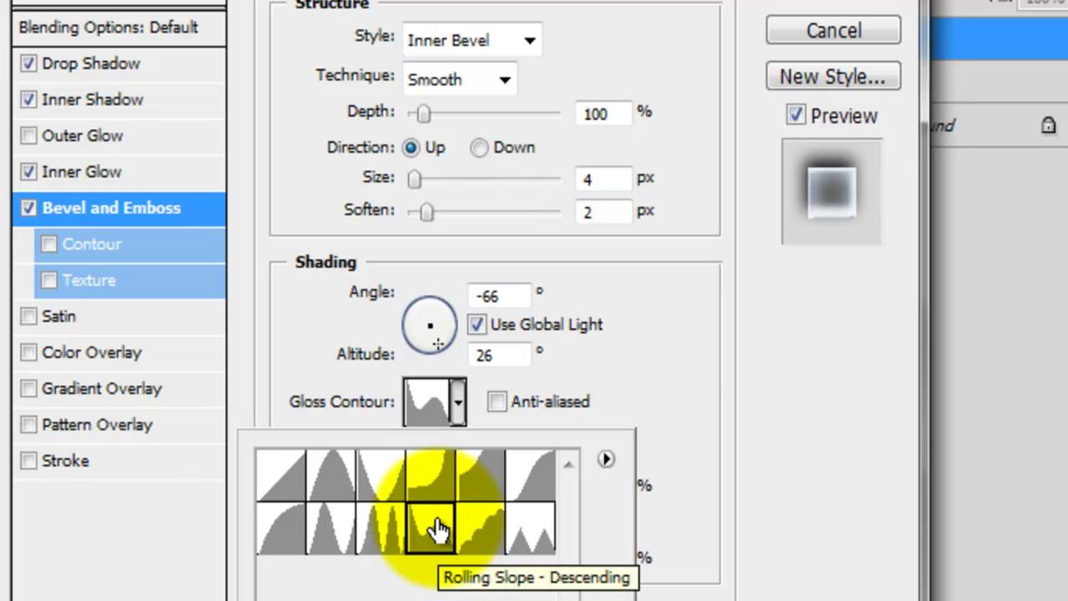
pyautogui.doubleClick(438, 529)
pyautogui.click(427, 401)
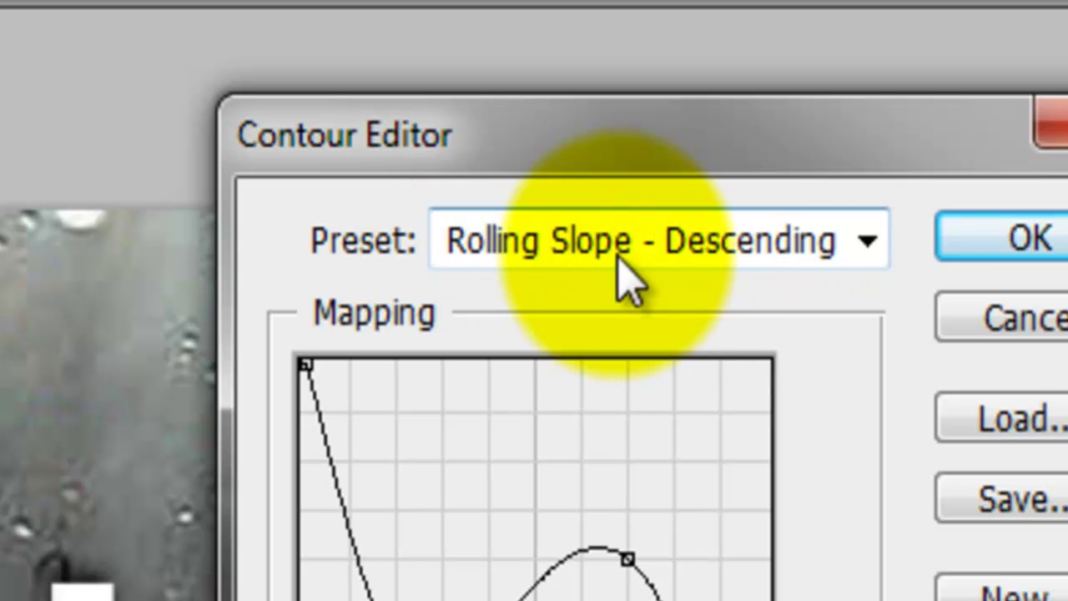
pyautogui.click(978, 242)
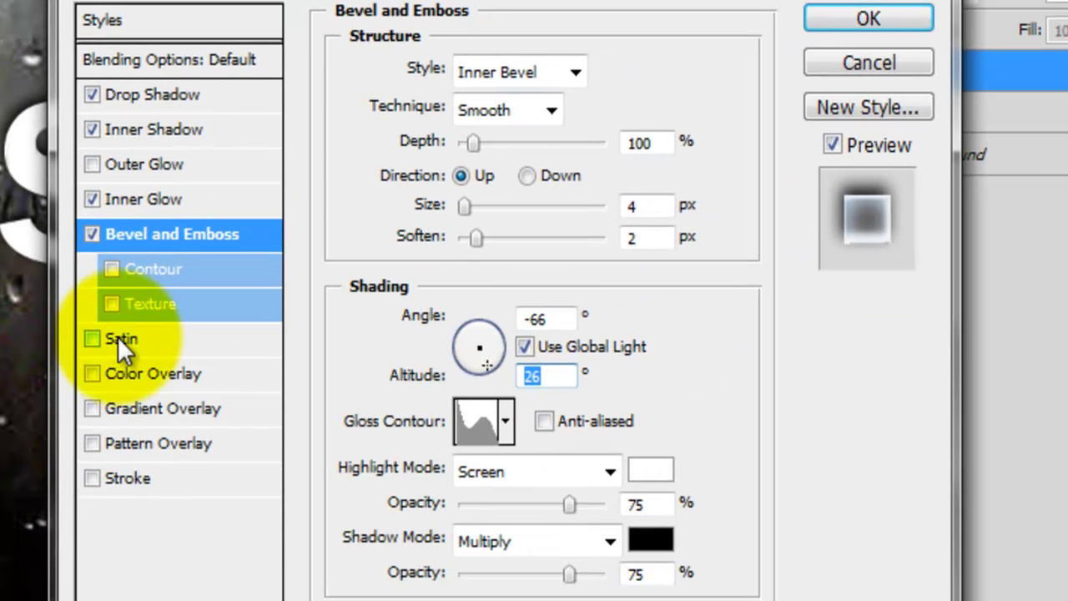
# Enable Satin with the blue colour #006fce.
pyautogui.click(127, 334)
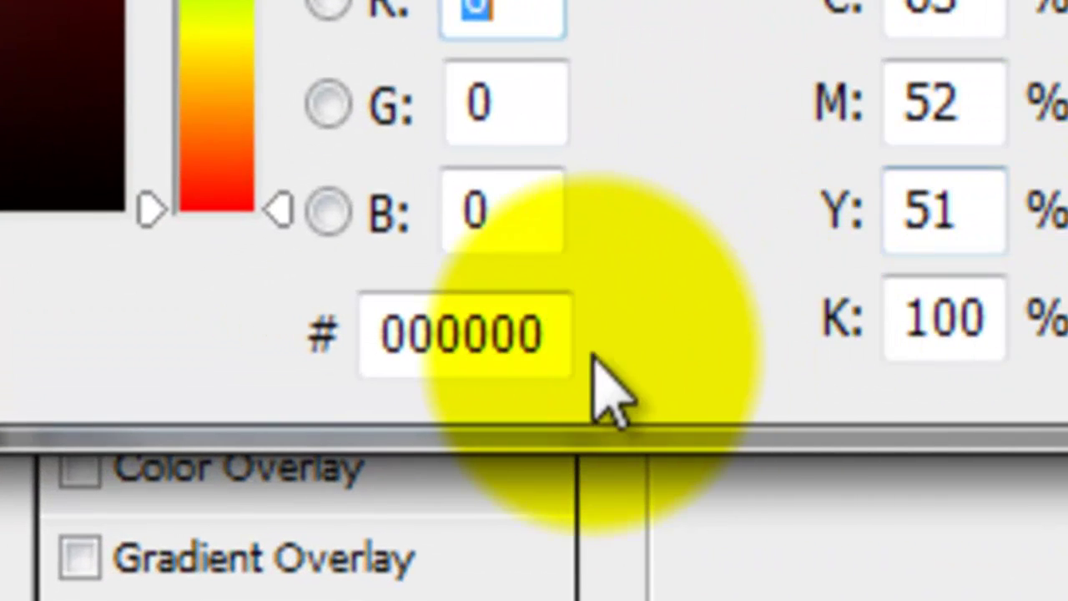
pyautogui.moveTo(555, 334)
pyautogui.mouseDown()
pyautogui.moveTo(396, 342)
pyautogui.moveTo(305, 327)
pyautogui.mouseUp()
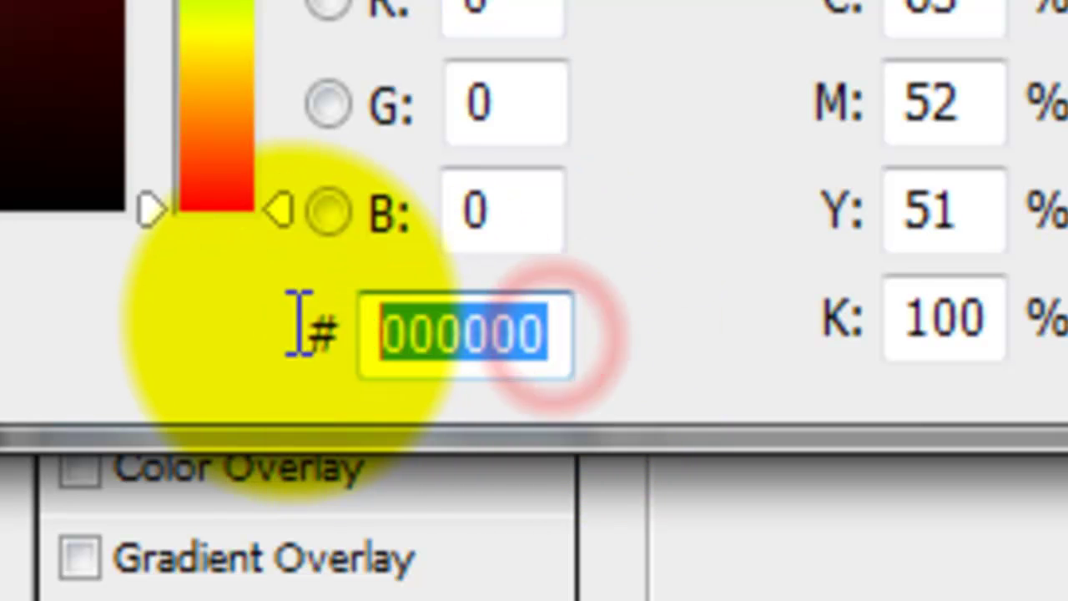
pyautogui.write('006')
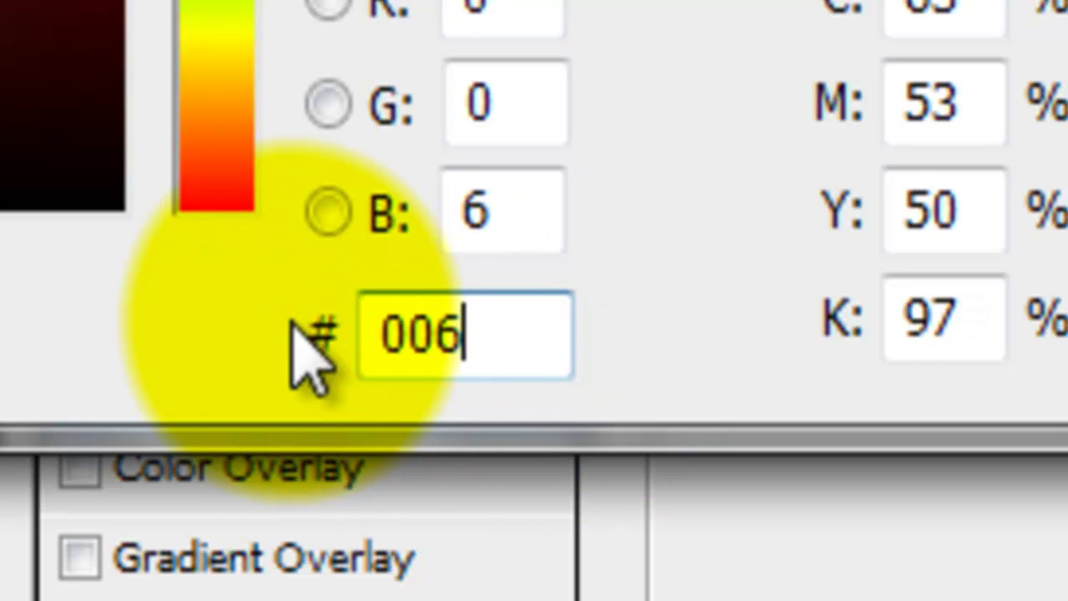
pyautogui.write('fc')
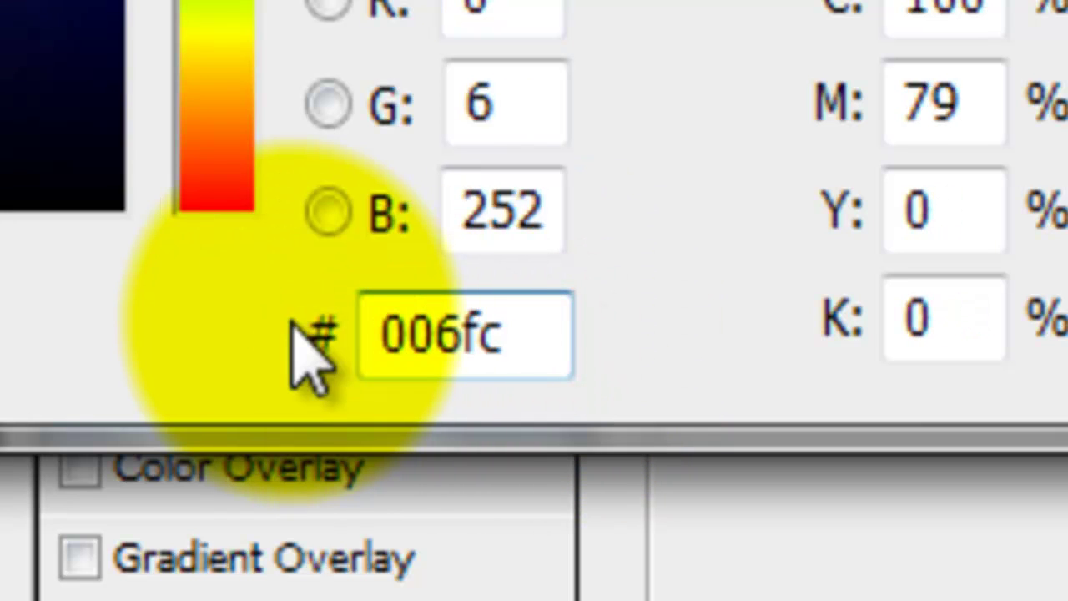
pyautogui.write('e')
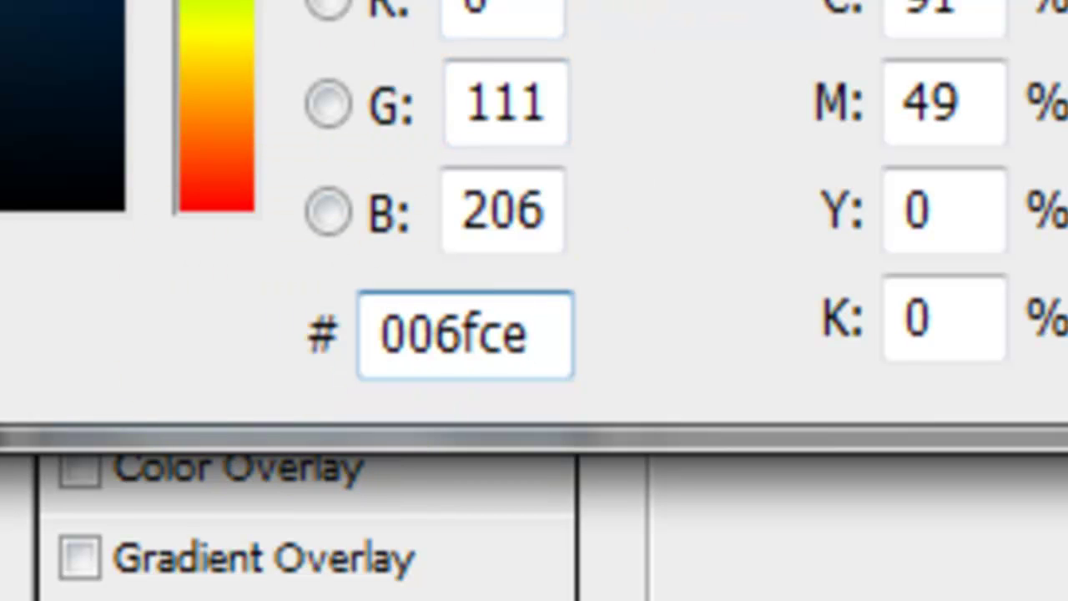
pyautogui.press('Return')
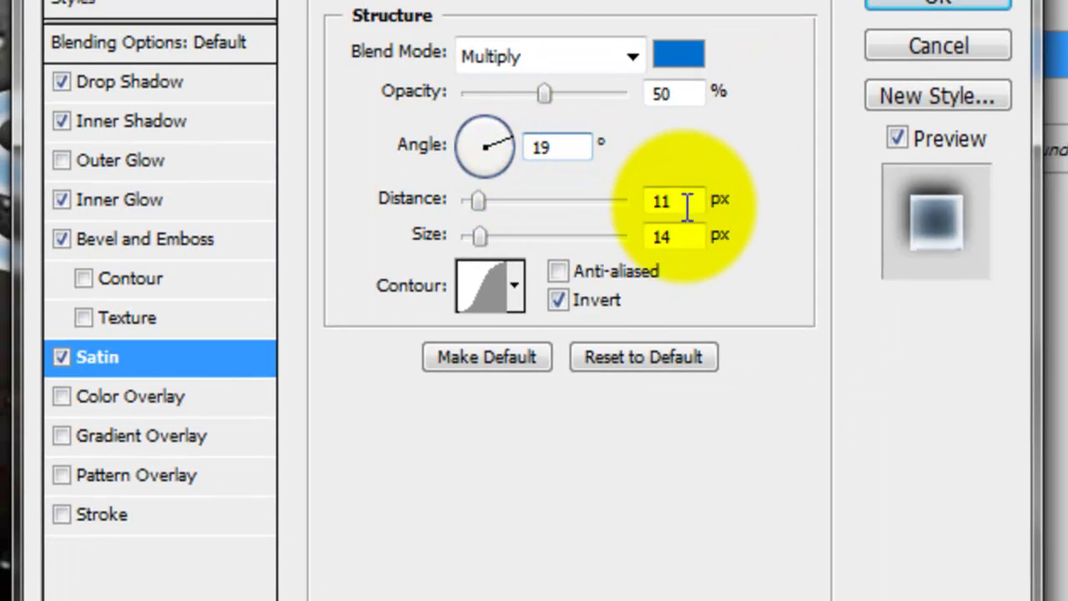
# Set the satin distance to 34 px and size to 5 px.
pyautogui.moveTo(682, 200); pyautogui.dragTo(627, 201)
pyautogui.write('3')
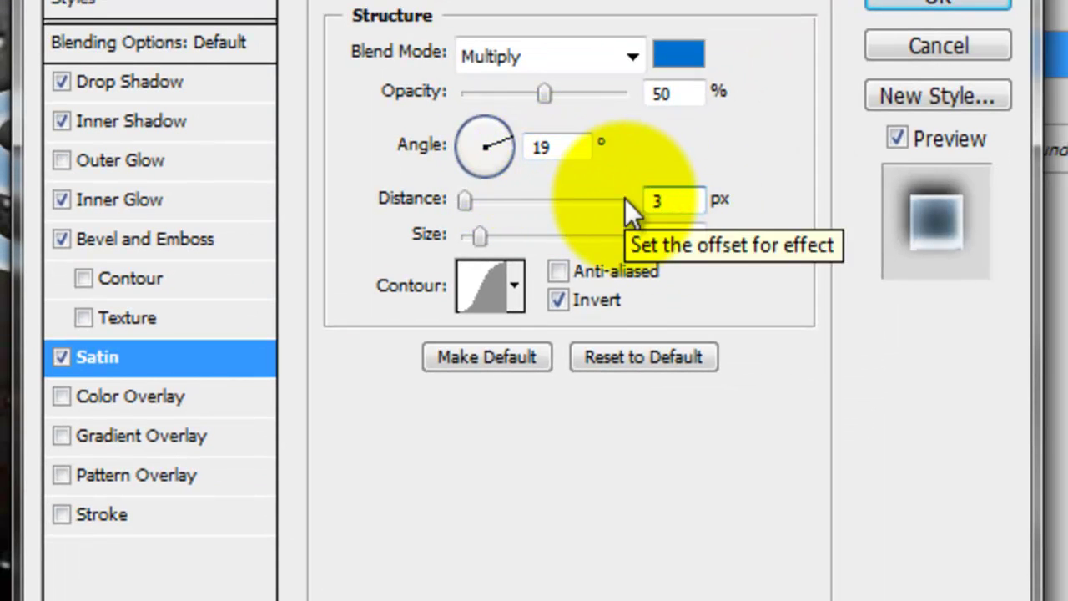
pyautogui.write('4')
pyautogui.moveTo(679, 239); pyautogui.dragTo(634, 240)
pyautogui.write('6')
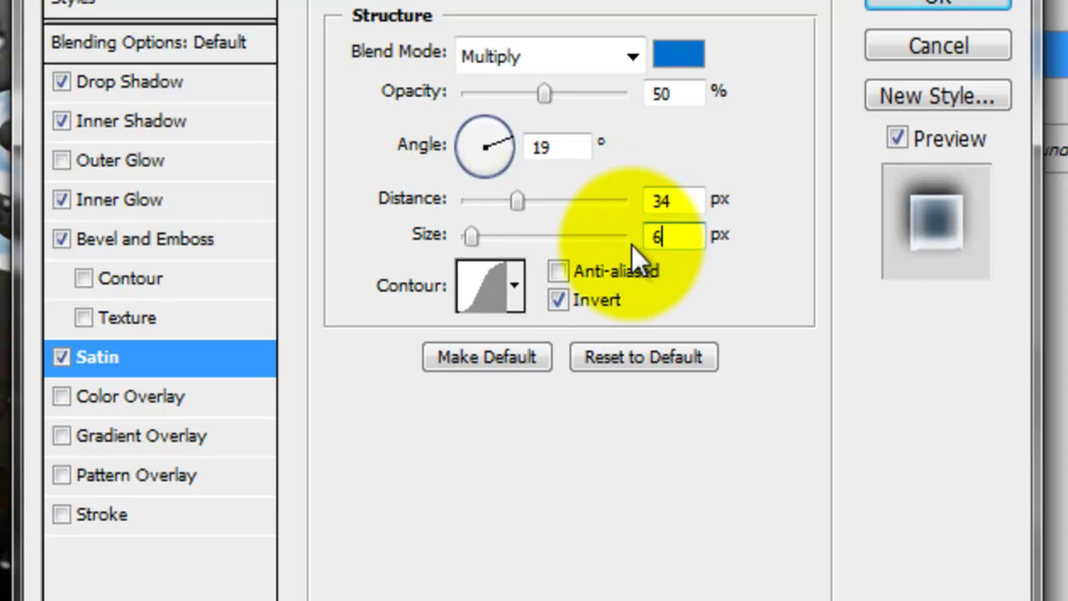
pyautogui.press('BackSpace')
pyautogui.write('5')
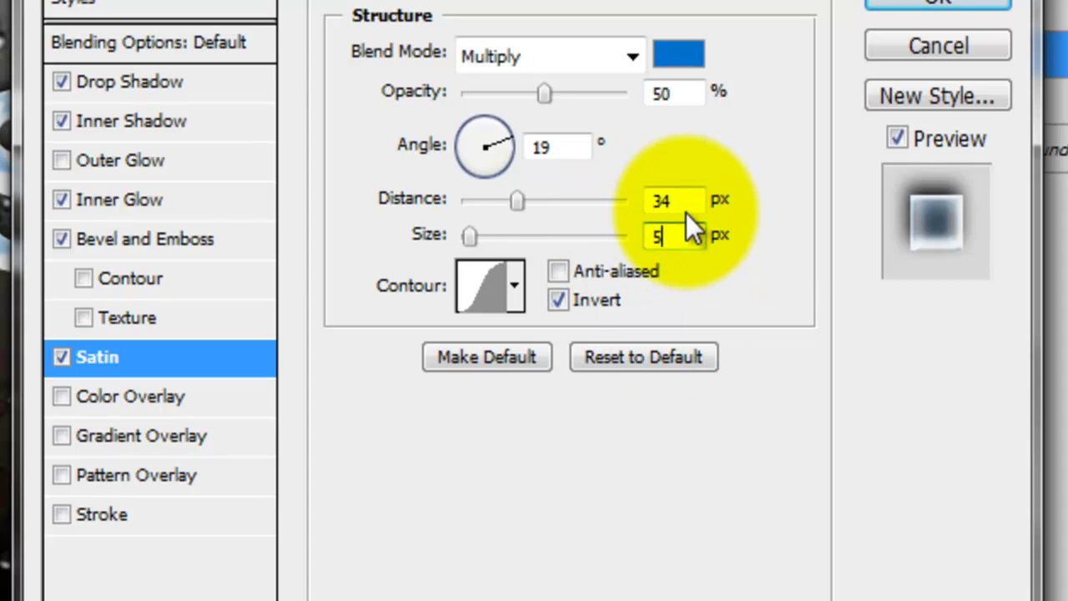
pyautogui.click(684, 236)
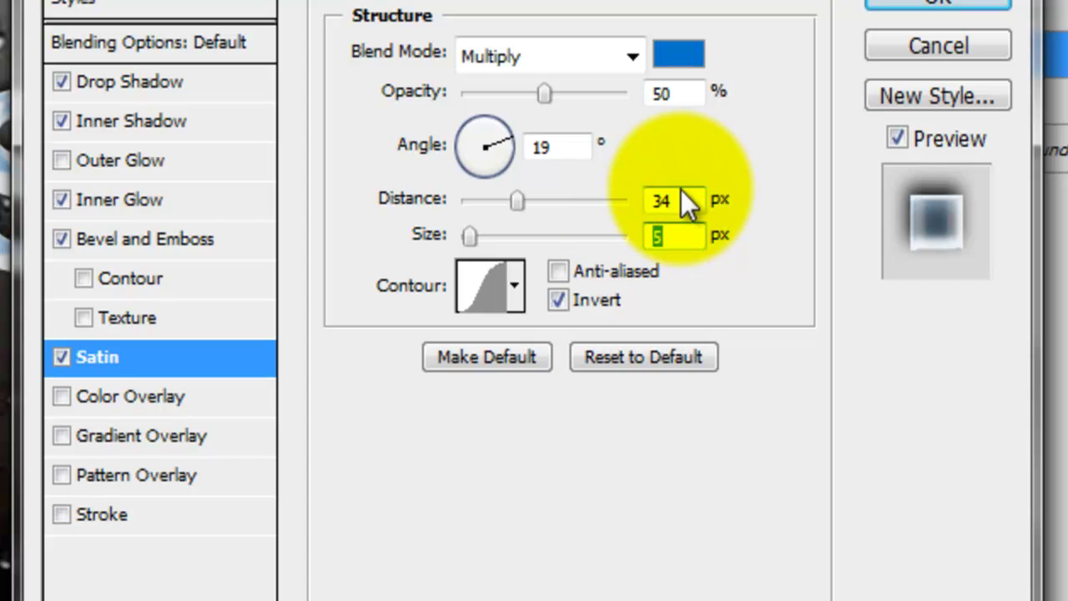
pyautogui.moveTo(677, 200); pyautogui.dragTo(655, 202)
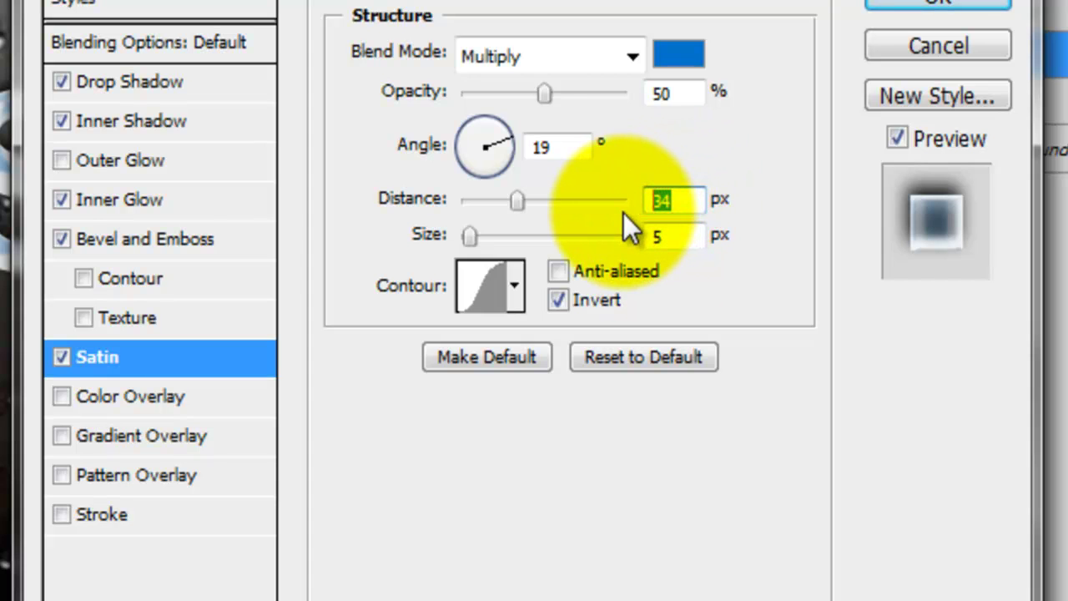
# Enable a 2 px Outside stroke at 53% opacity.
pyautogui.click(130, 515)
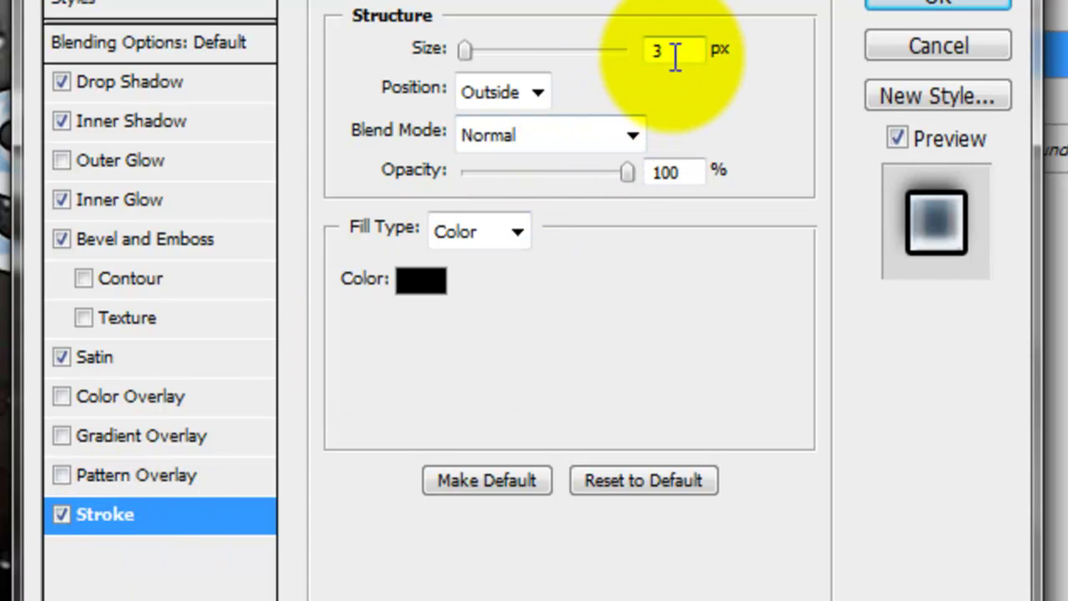
pyautogui.moveTo(675, 54); pyautogui.dragTo(627, 65)
pyautogui.write('2')
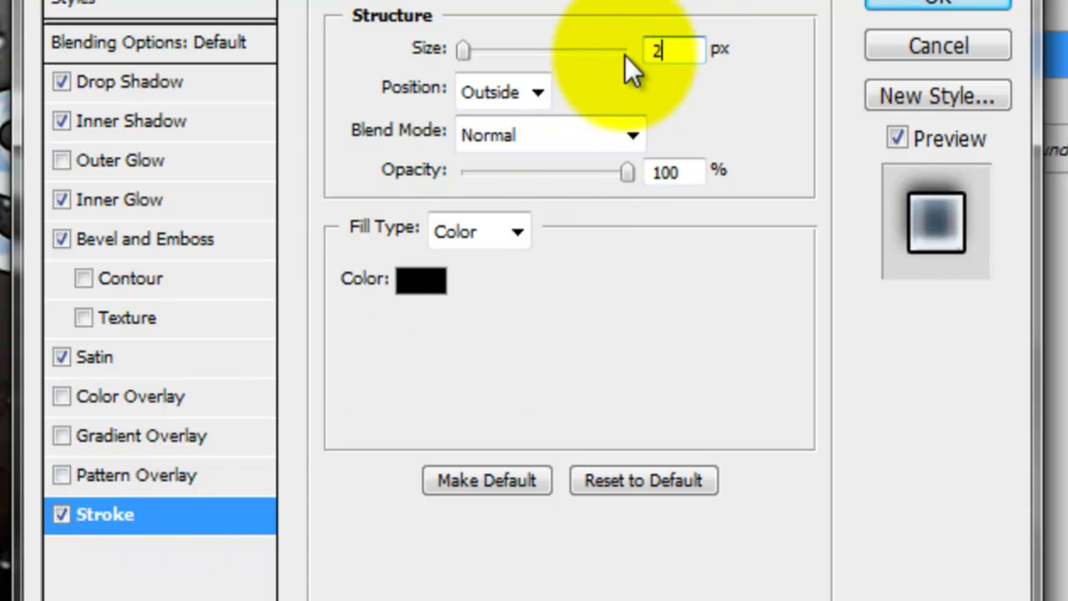
pyautogui.click(539, 95)
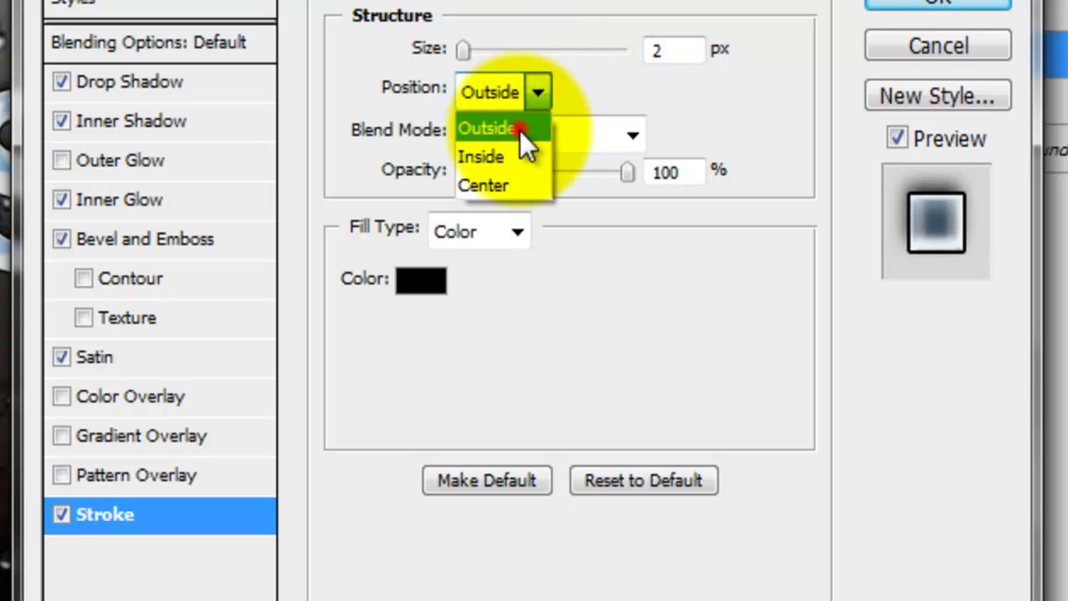
pyautogui.click(519, 128)
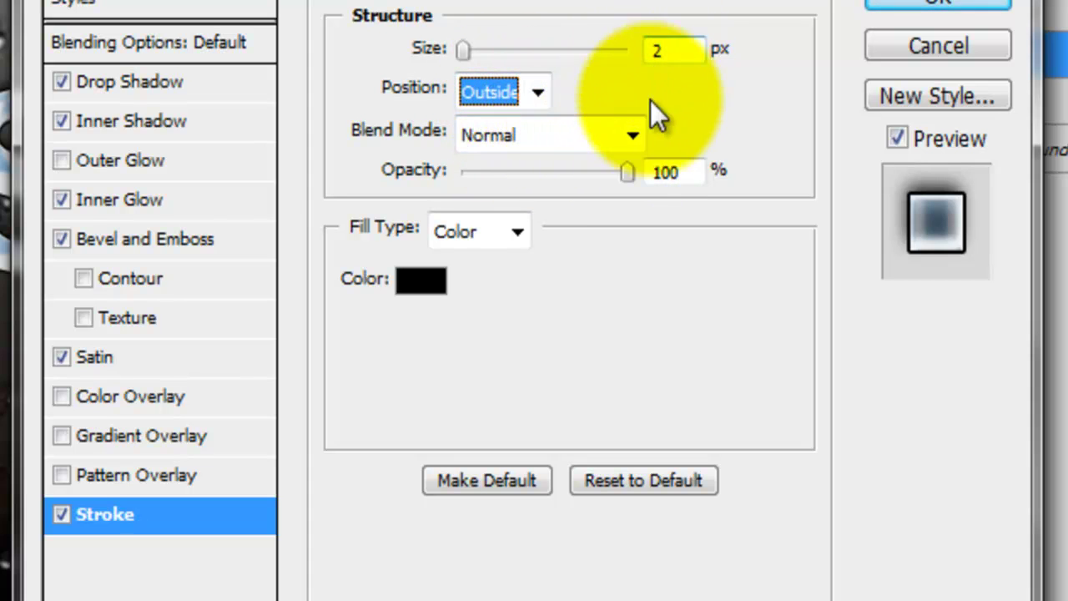
pyautogui.click(679, 172)
pyautogui.write('5')
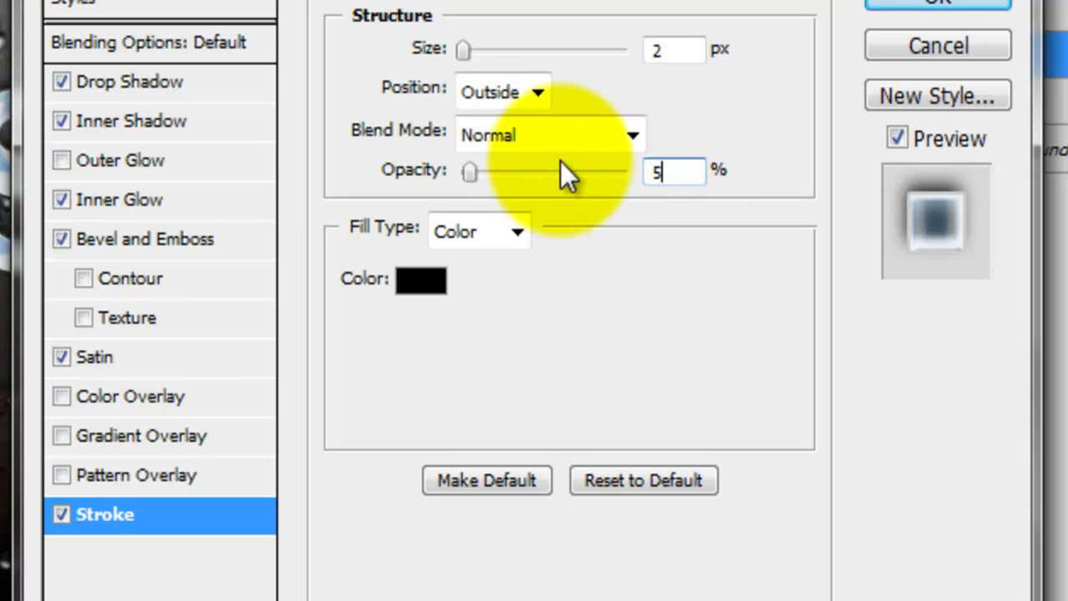
pyautogui.write('3')
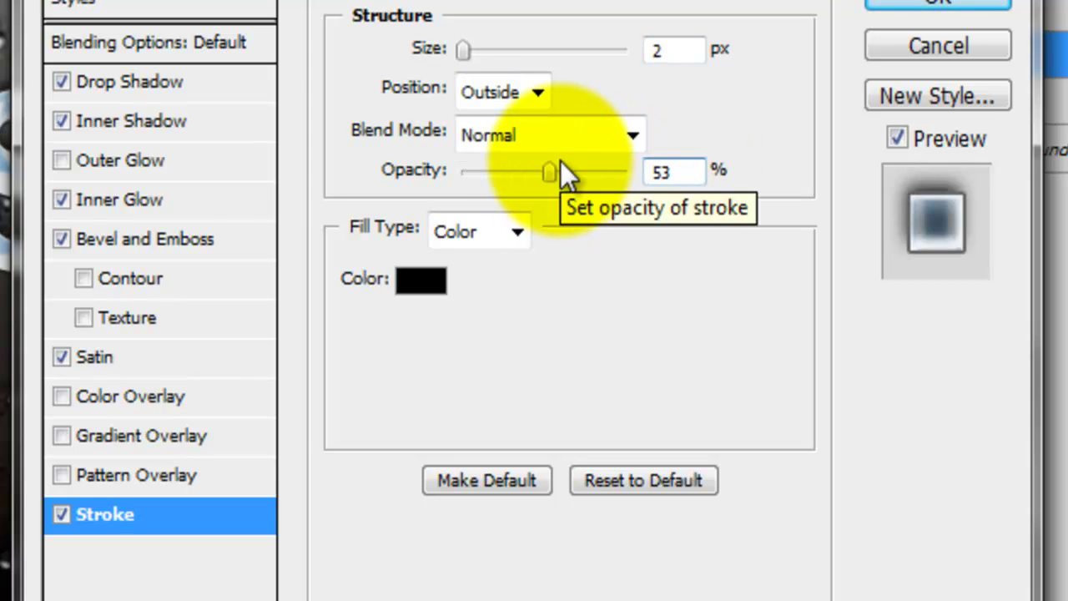
# Fill the stroke with a black-to-white gradient at a 90° angle.
pyautogui.click(518, 227)
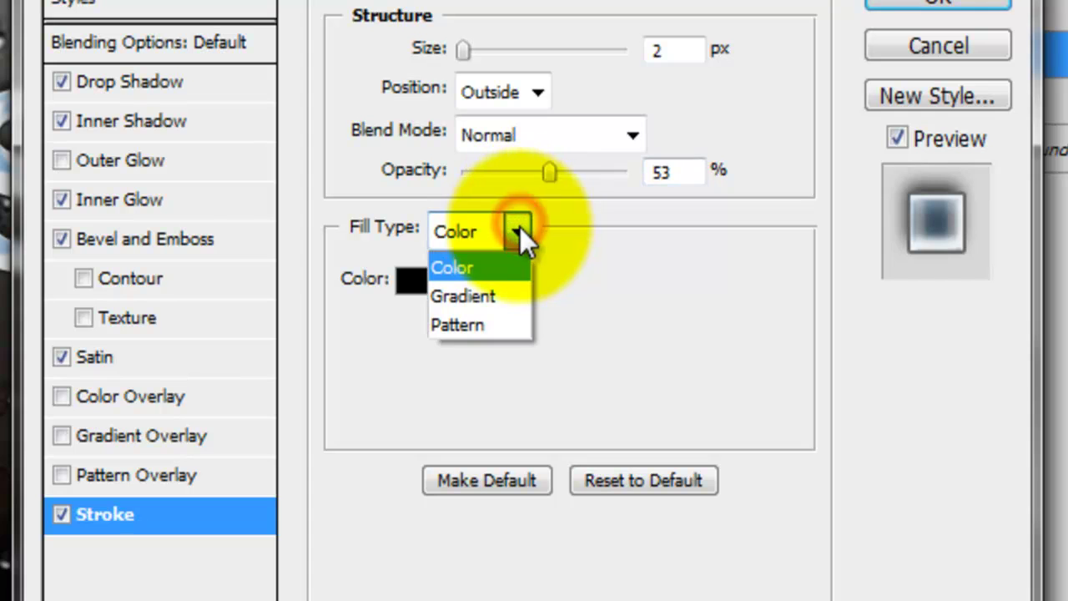
pyautogui.click(482, 295)
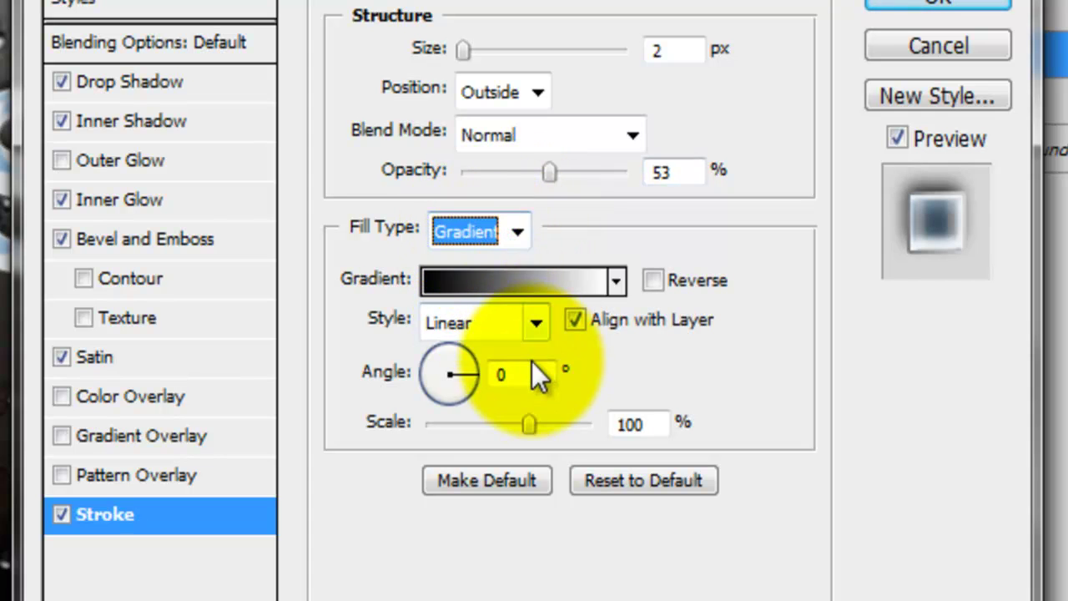
pyautogui.moveTo(527, 372); pyautogui.dragTo(489, 364)
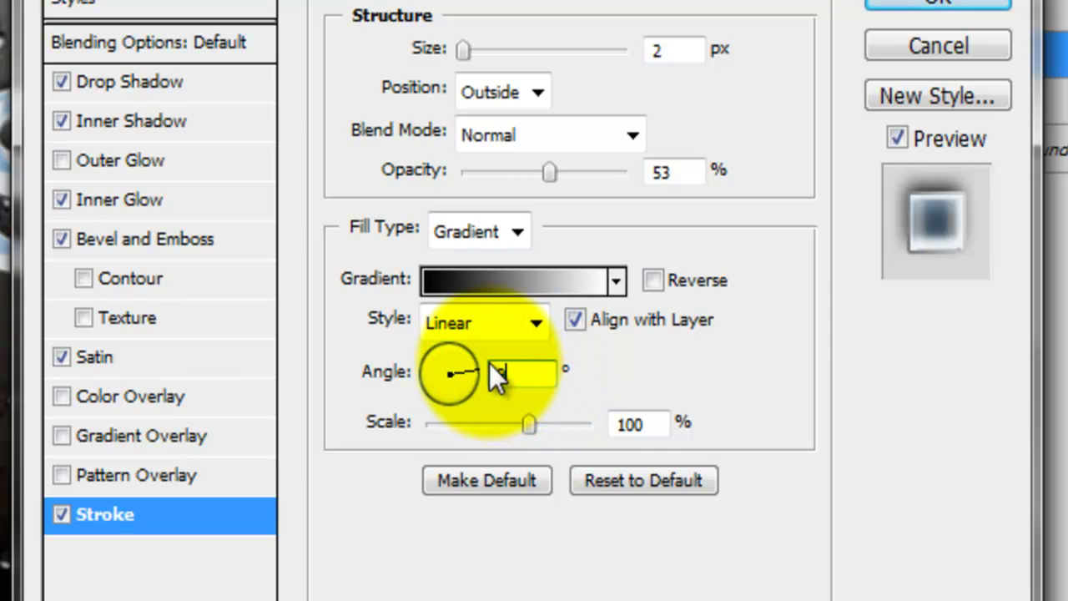
pyautogui.write('90')
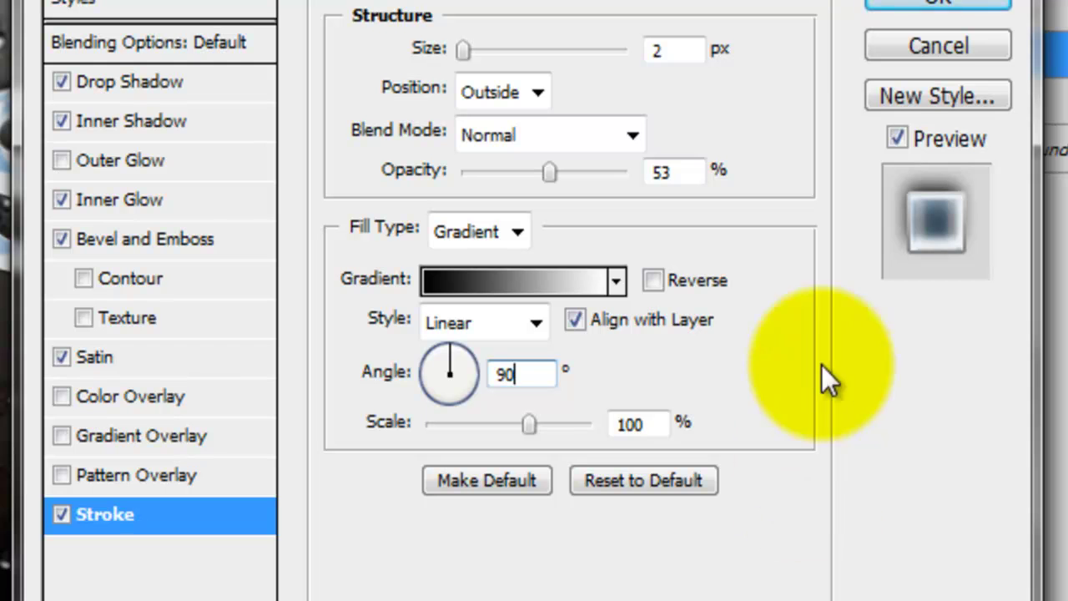
# Apply the layer style and lower the Glass layer's fill to 50%.
pyautogui.click(935, 5)
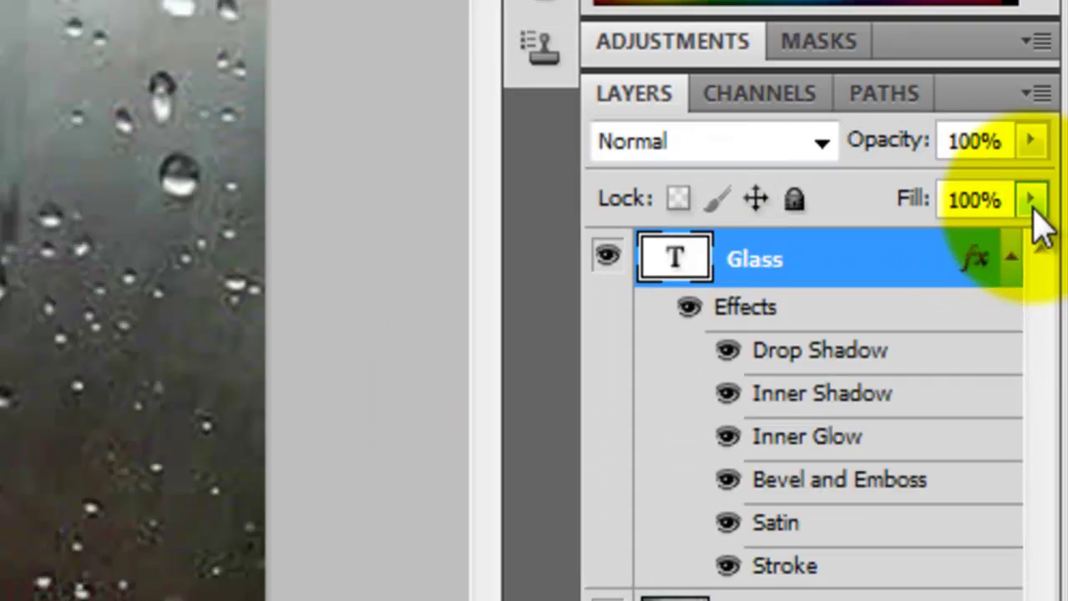
pyautogui.click(1053, 228)
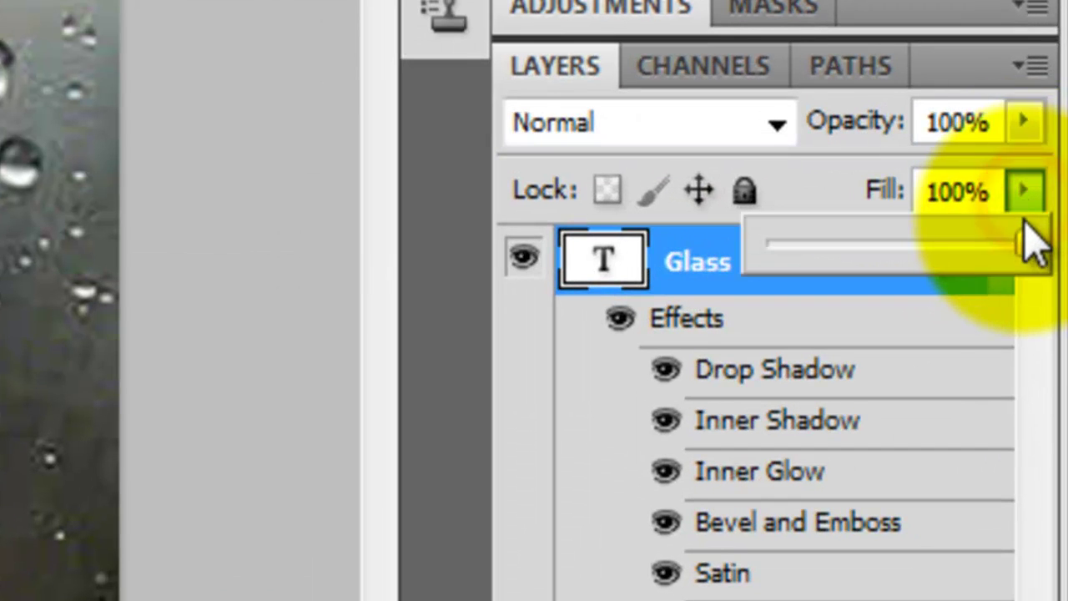
pyautogui.moveTo(1022, 250)
pyautogui.mouseDown()
pyautogui.moveTo(910, 267)
pyautogui.moveTo(911, 290)
pyautogui.mouseUp()
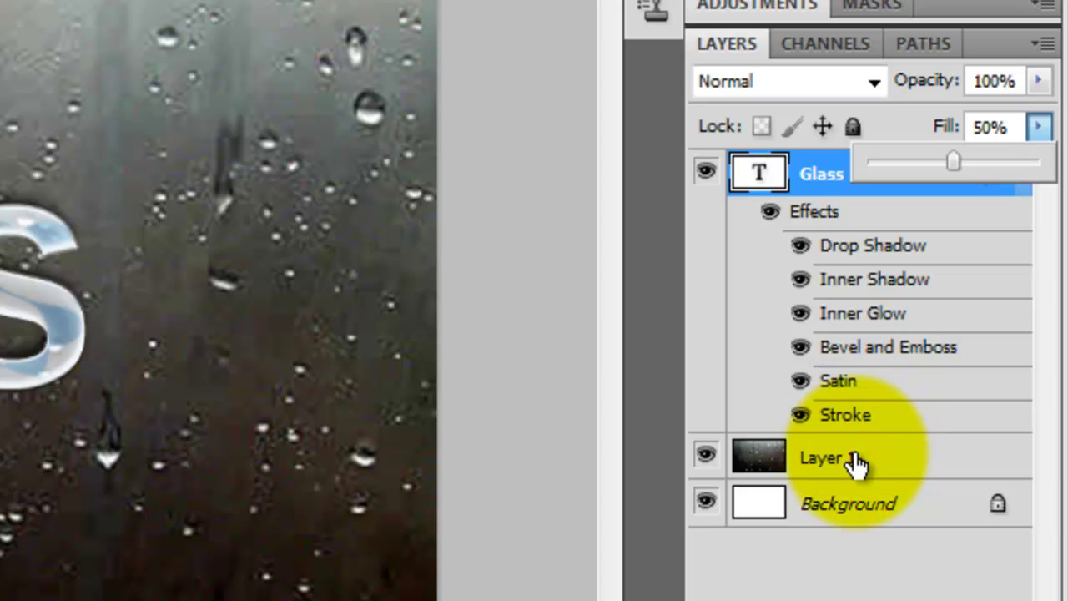
# Merge the raindrop Layer 1 into the Background, leaving the Glass text layer visible above it.
pyautogui.click(858, 464)
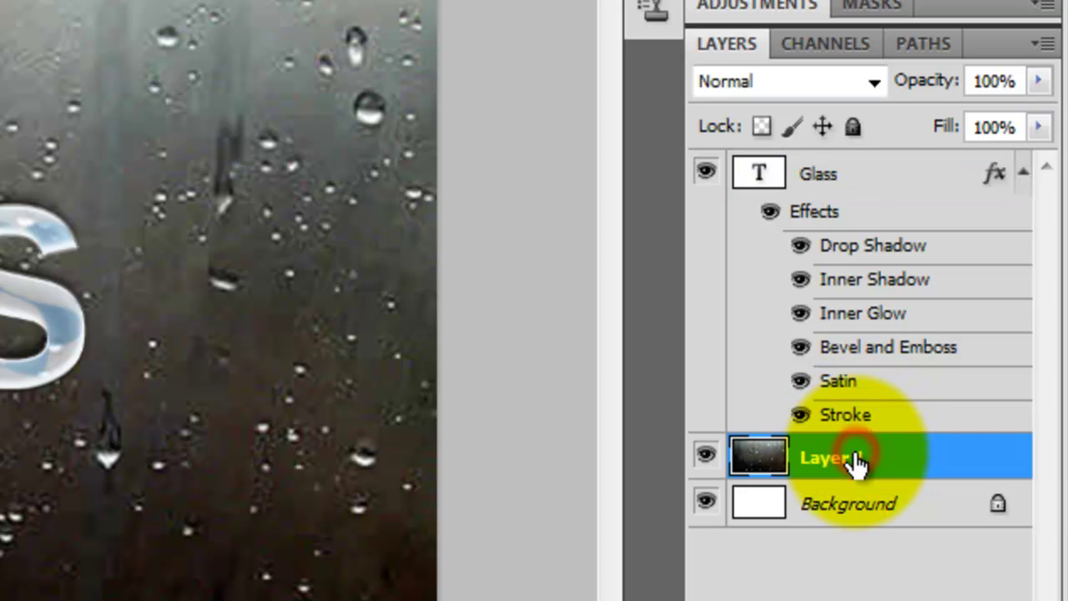
pyautogui.click(706, 174)
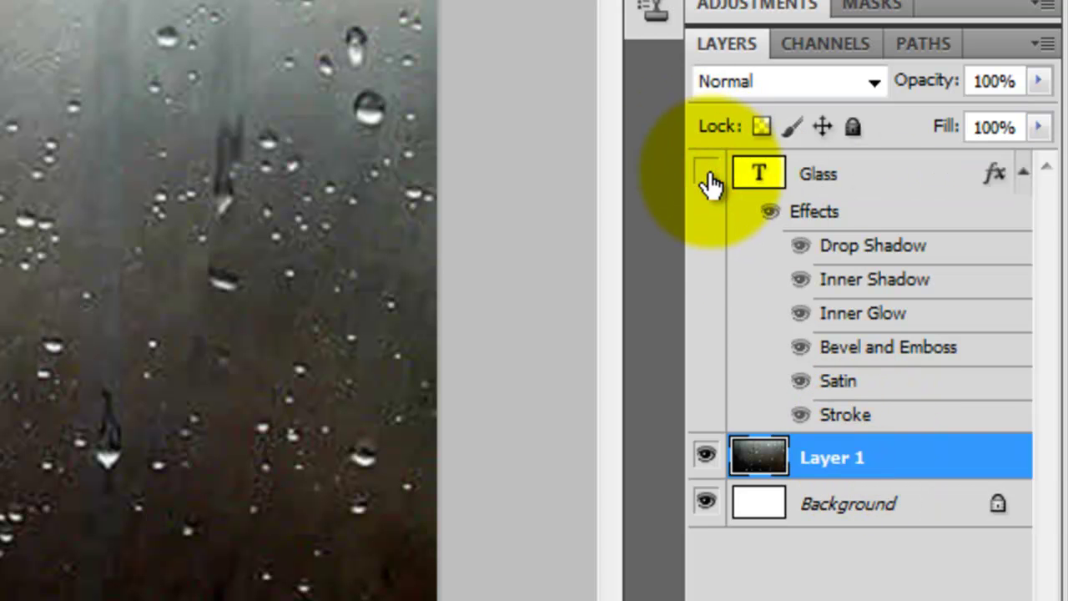
pyautogui.rightClick(834, 465)
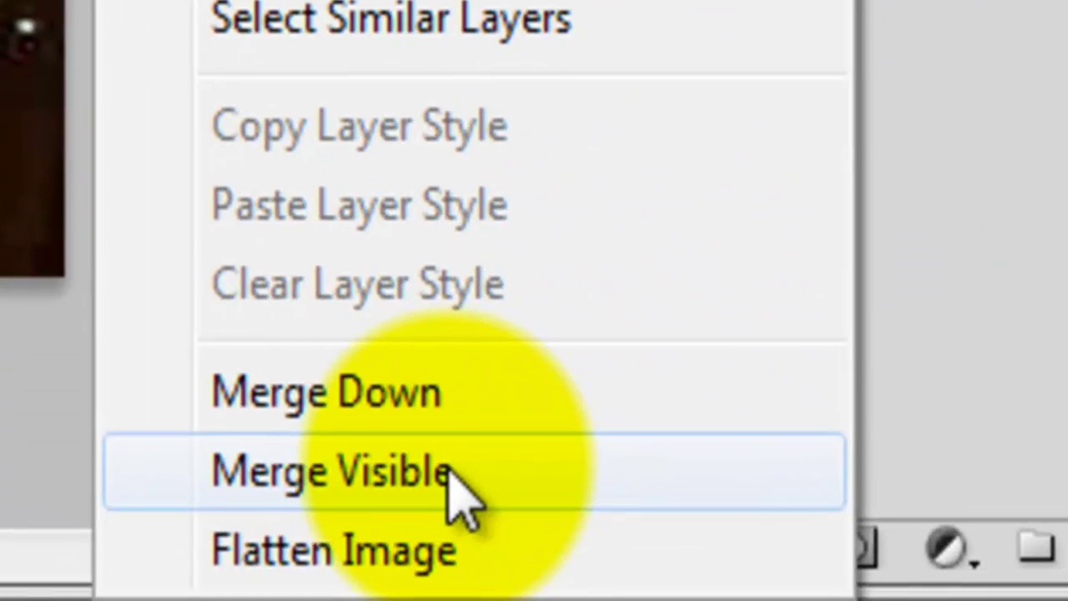
pyautogui.click(451, 471)
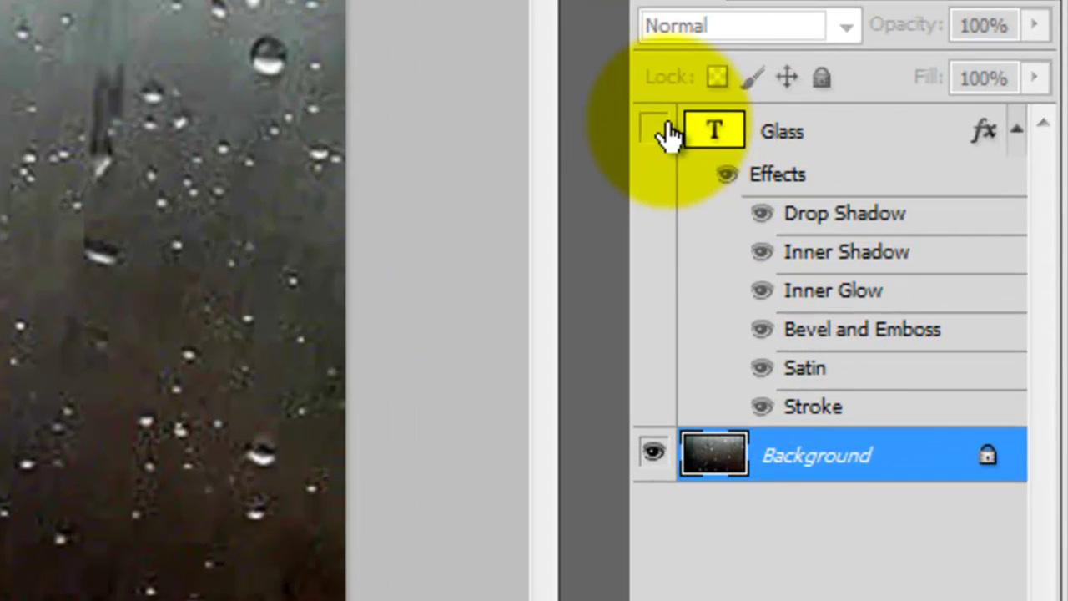
pyautogui.click(891, 245)
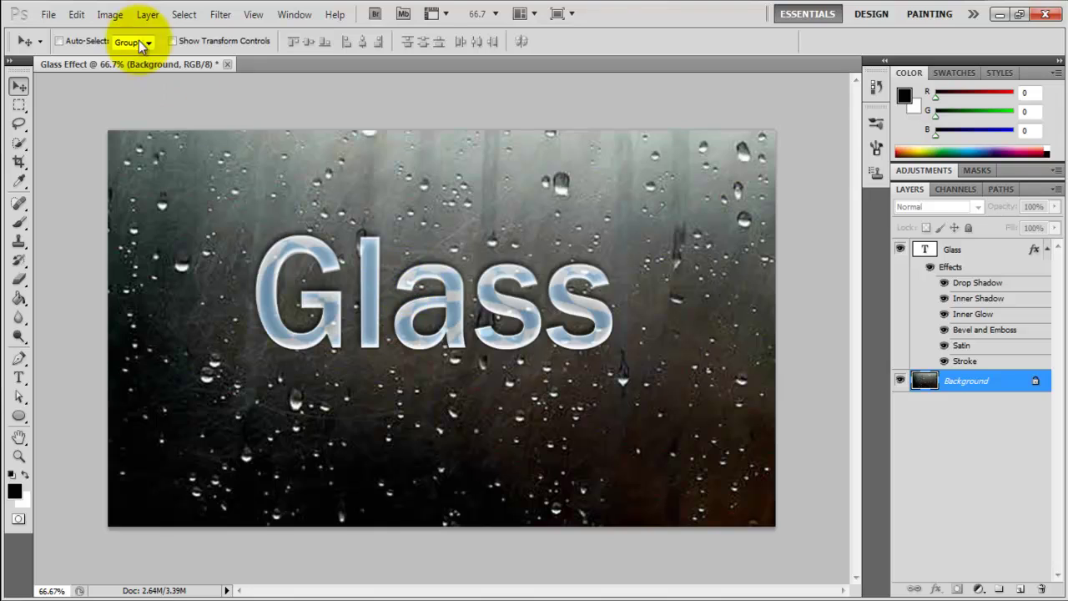
# Colorize the Background in Hue/Saturation with Hue 202, Saturation 68 and Lightness +10.
pyautogui.click(109, 14)
pyautogui.click(126, 56)
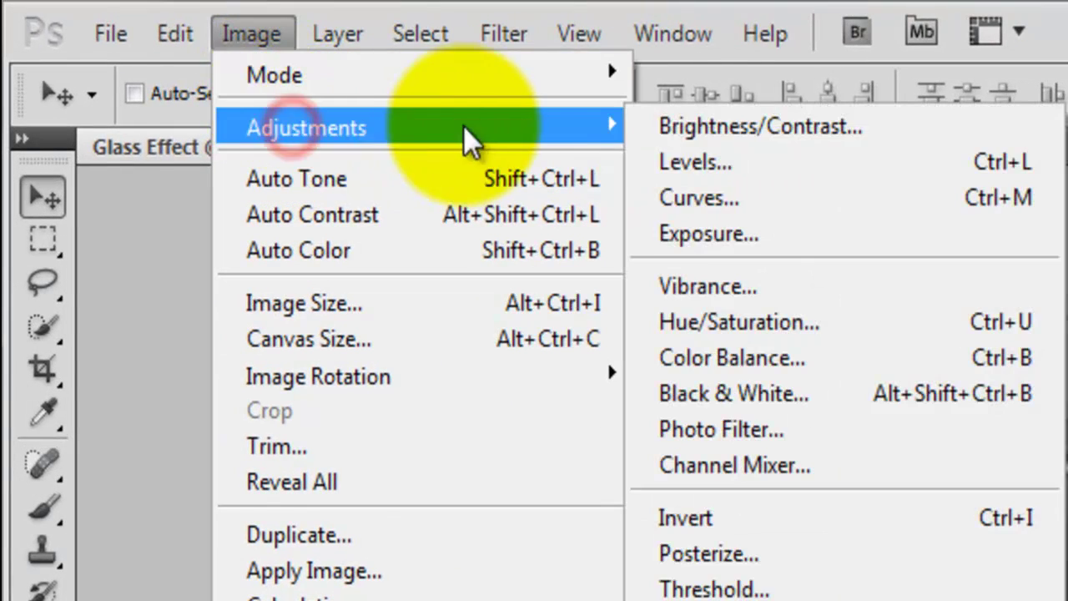
pyautogui.click(716, 320)
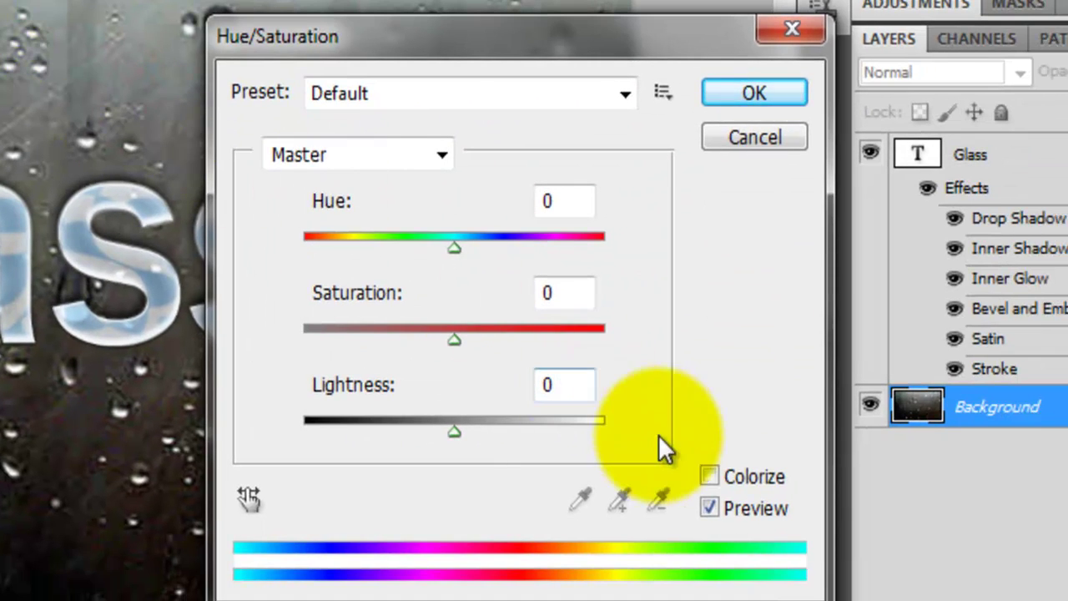
pyautogui.click(709, 476)
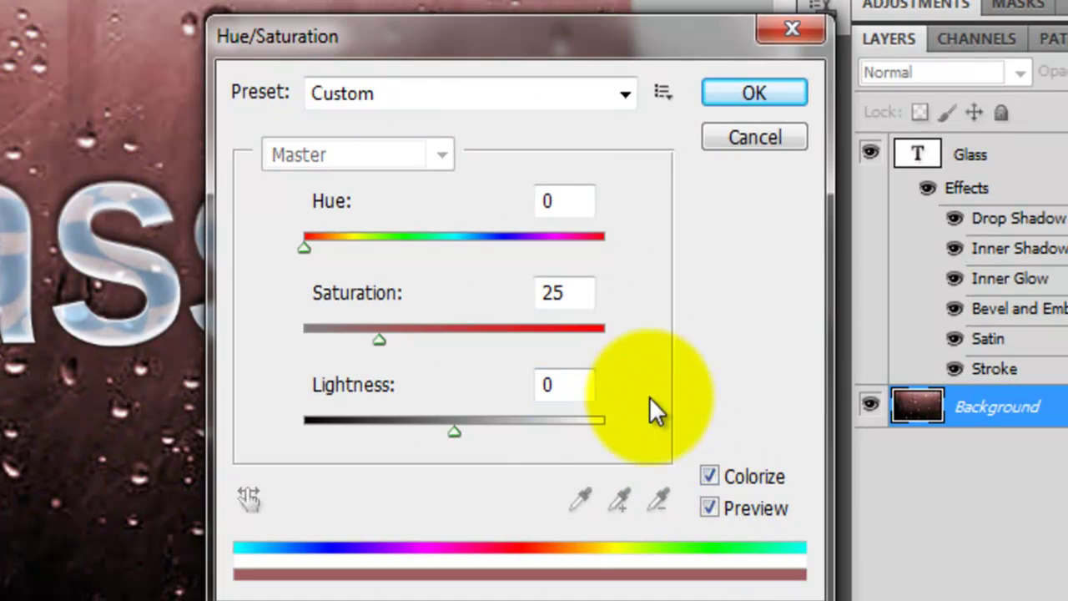
pyautogui.moveTo(572, 201); pyautogui.dragTo(520, 194)
pyautogui.write('202')
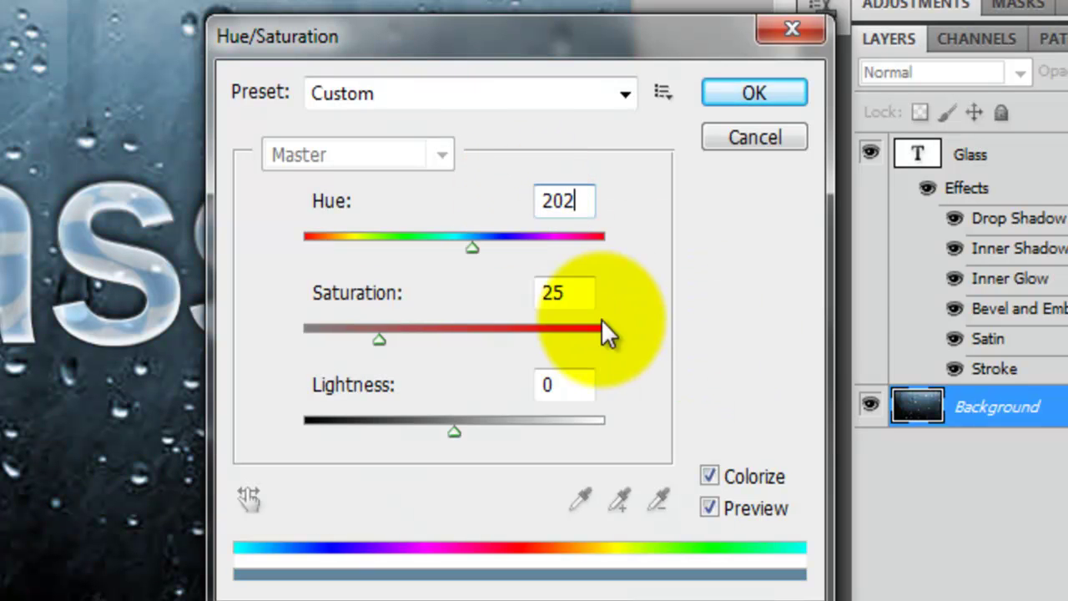
pyautogui.moveTo(570, 290); pyautogui.dragTo(490, 279)
pyautogui.write('8')
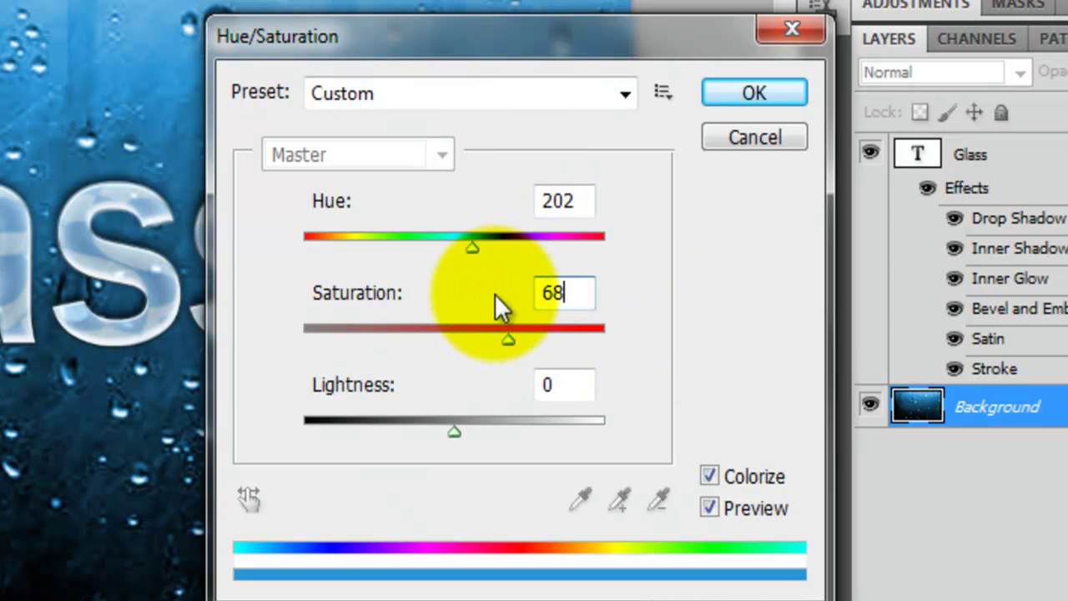
pyautogui.click(578, 383)
pyautogui.moveTo(580, 384); pyautogui.dragTo(504, 384)
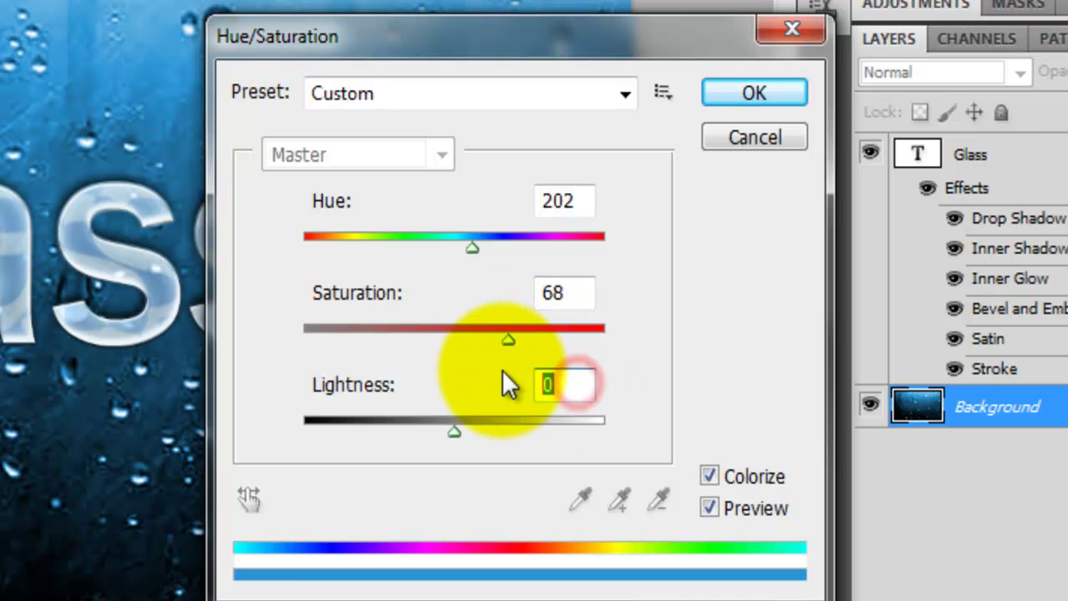
pyautogui.write('+')
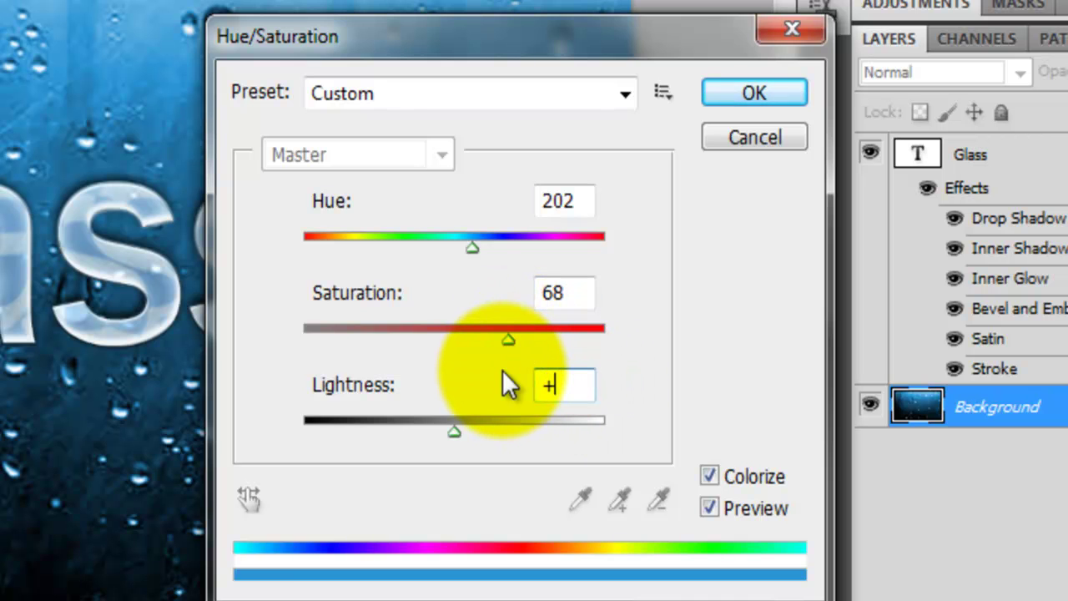
pyautogui.write('10')
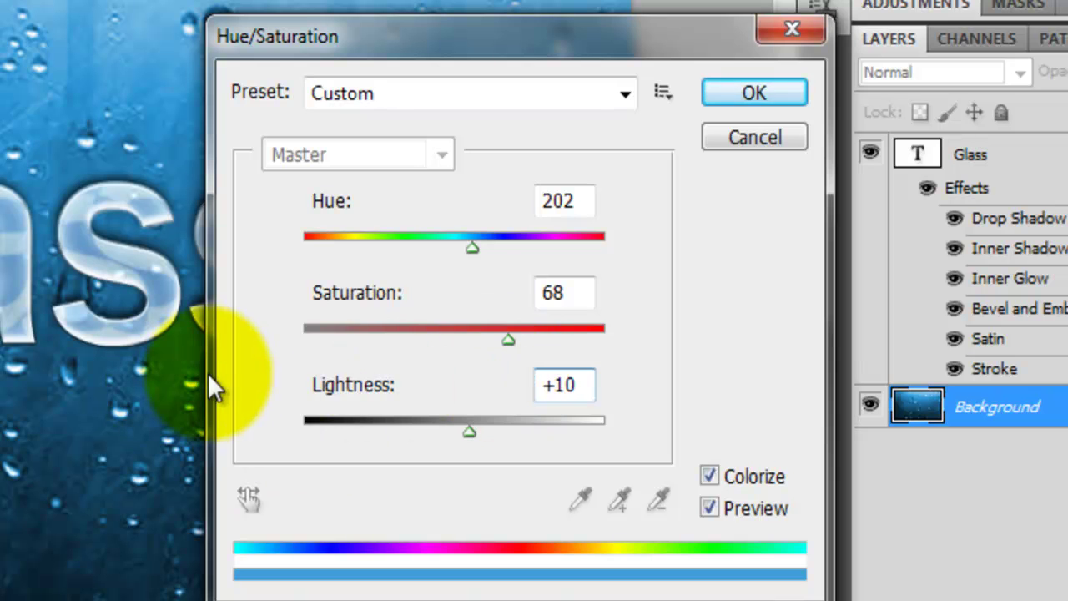
# Apply the blue colorize (hue 202, saturation 68, lightness +10) to the raindrop Background.
pyautogui.click(730, 93)
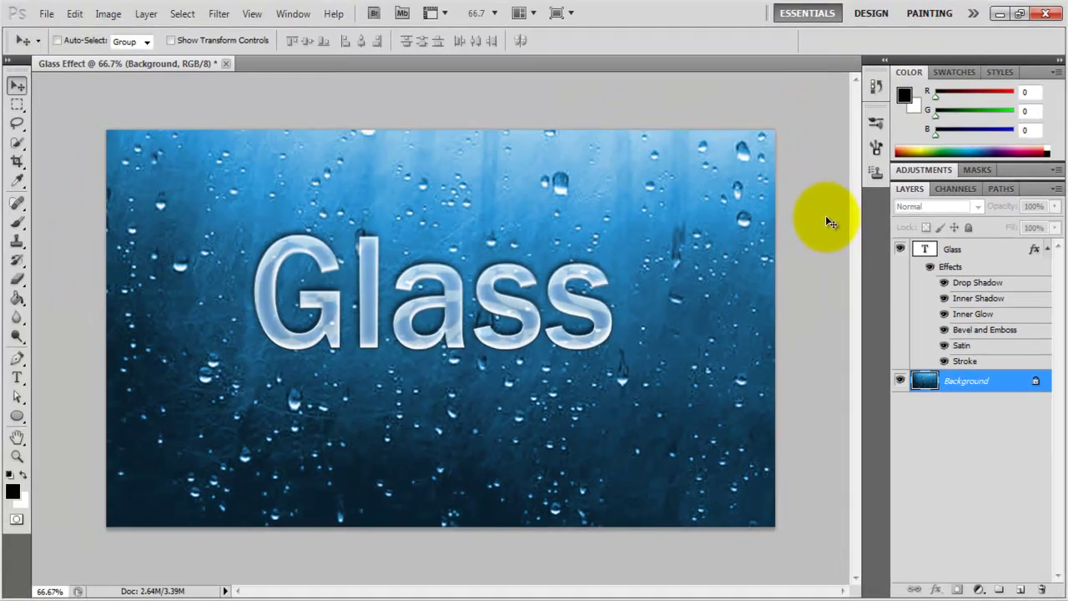
pyautogui.click(703, 298)
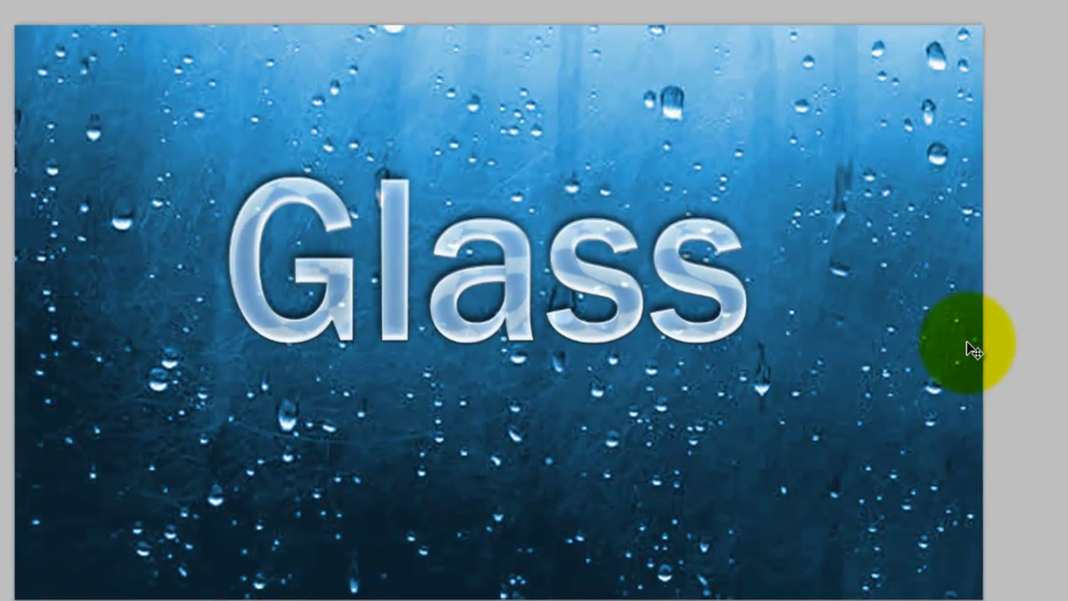